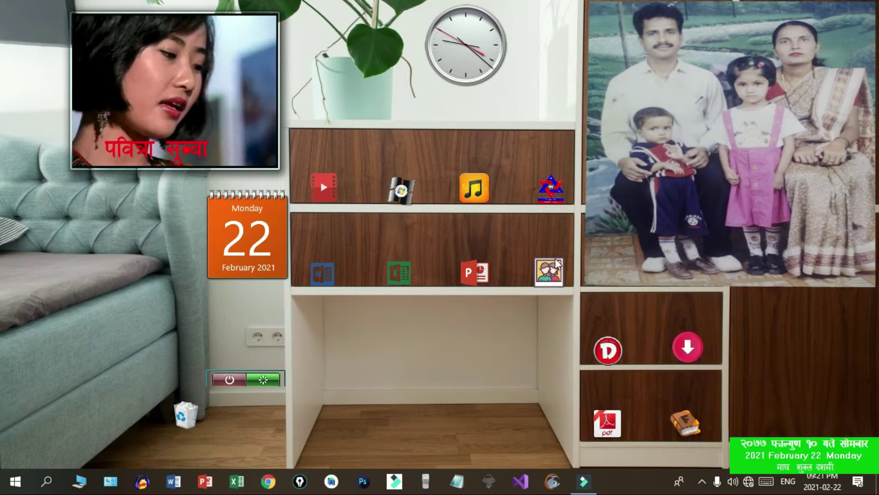
Open Excel with a blank workbook and enter the heading "girls" in cell B2.
{"action": "left_click", "coordinate": [236, 482]}
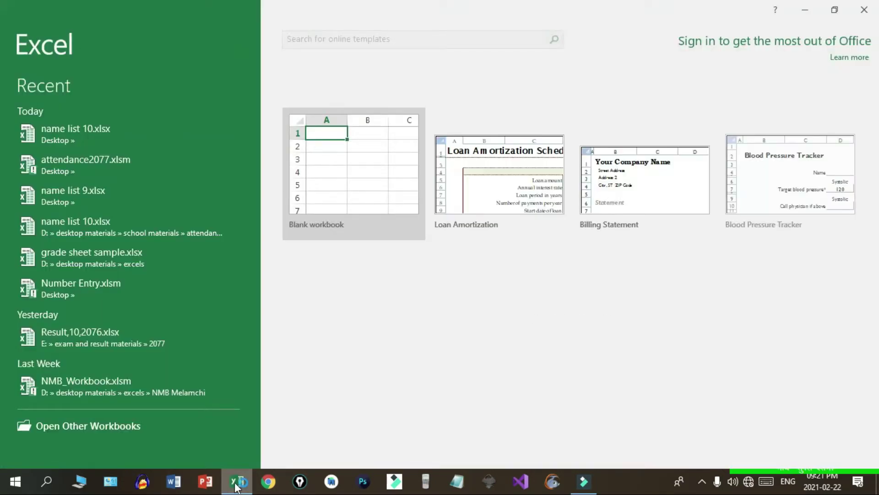
{"action": "left_click", "coordinate": [353, 137]}
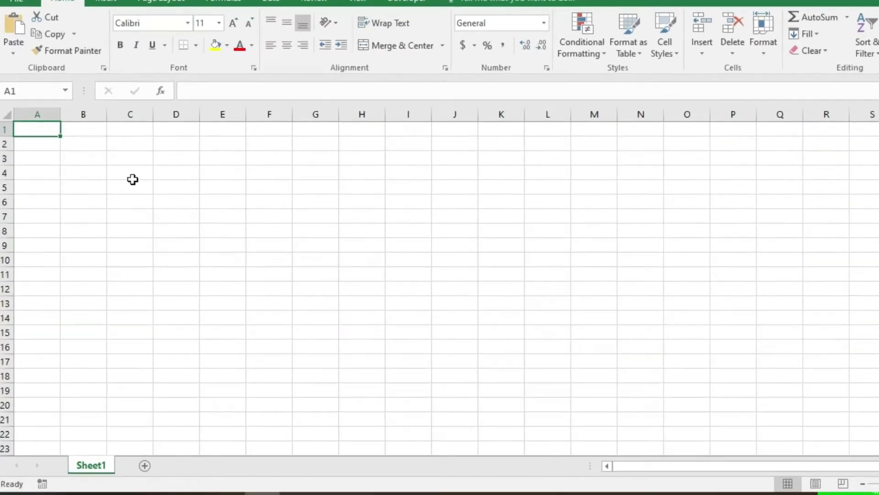
{"action": "left_click", "coordinate": [78, 159]}
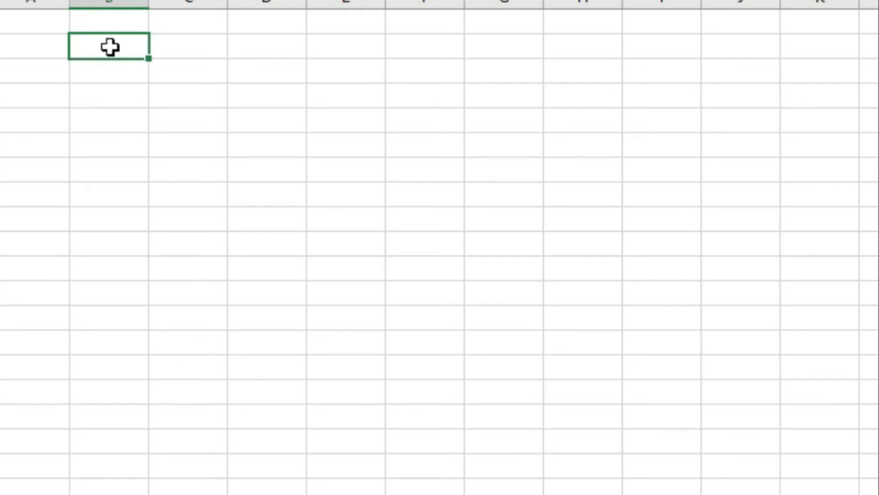
{"action": "double_click", "coordinate": [110, 46]}
{"action": "type", "text": "girls"}
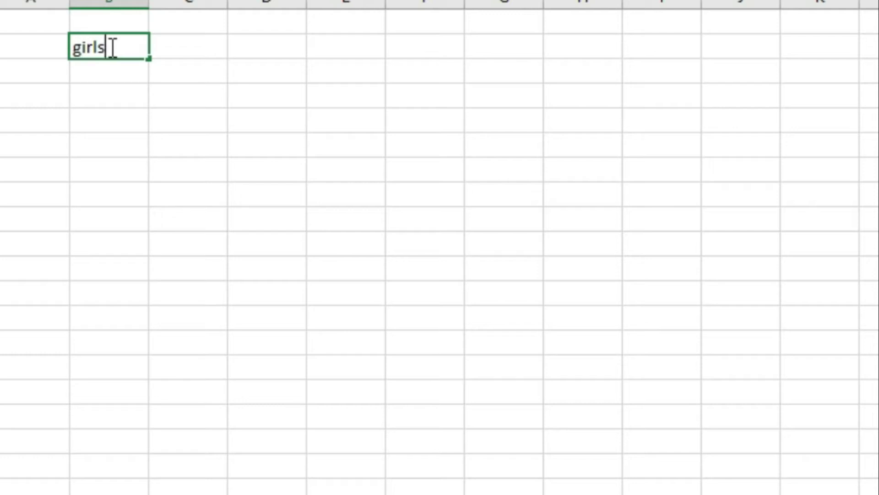
{"action": "key", "text": "Return"}
Fill the custom list starting at "girls" down to B12 and fit column B's width to its contents.
{"action": "left_click", "coordinate": [109, 46]}
{"action": "left_click_drag", "start_coordinate": [146, 60], "coordinate": [130, 304]}
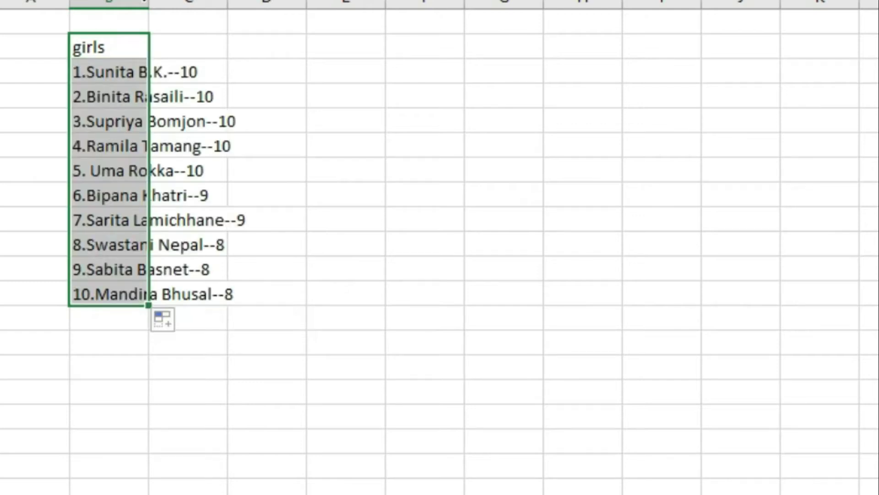
{"action": "double_click", "coordinate": [149, 3]}
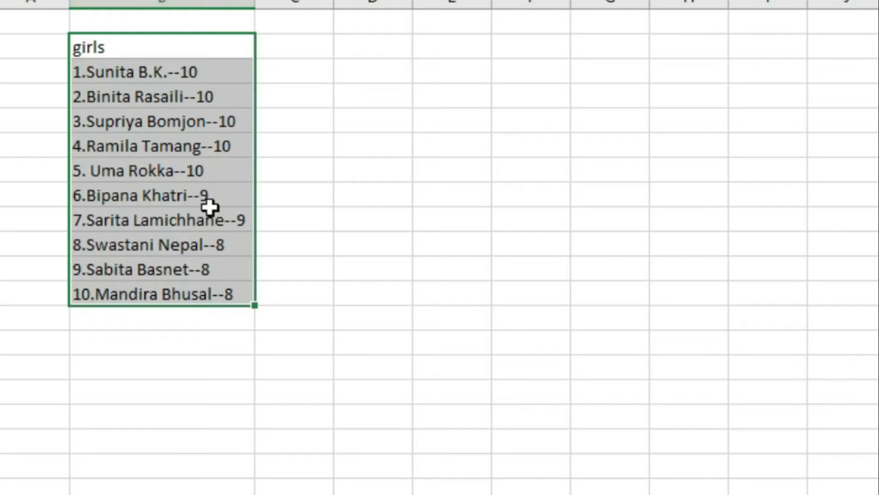
{"action": "left_click", "coordinate": [152, 74]}
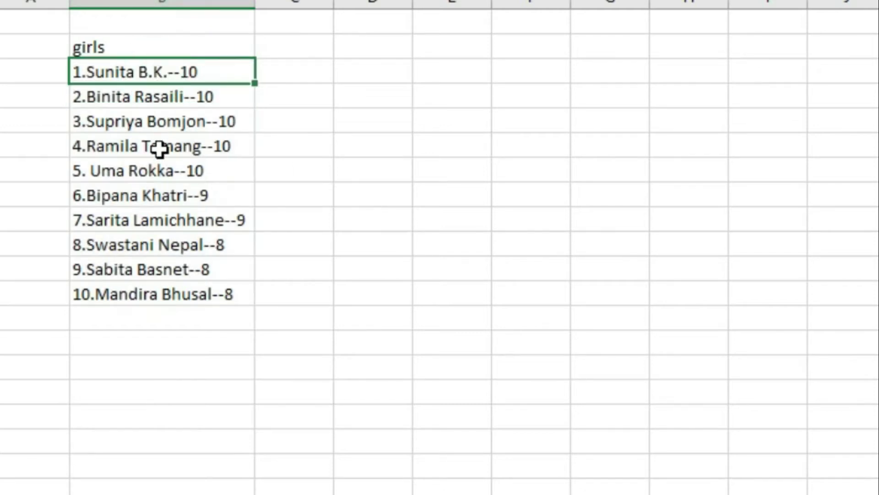
Enter "Class 10" in D2, fill its custom list down to D12, and autofit column D.
{"action": "left_click", "coordinate": [375, 49]}
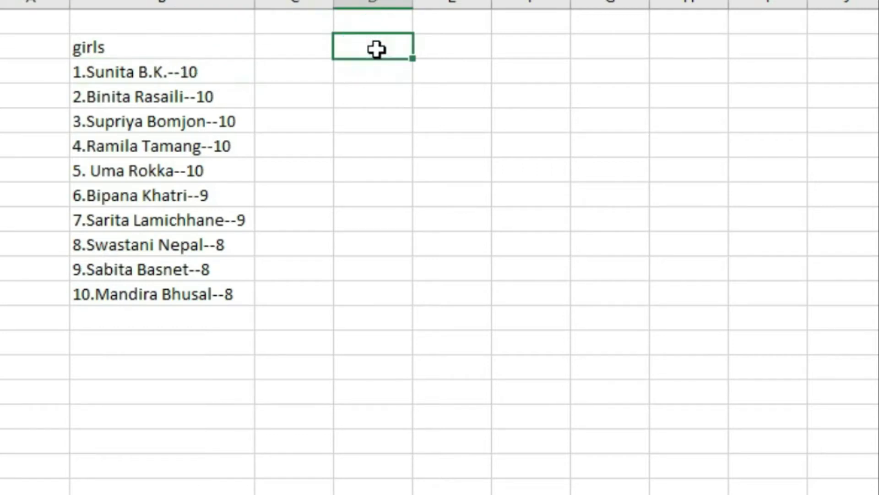
{"action": "type", "text": "Class 10"}
{"action": "left_click_drag", "start_coordinate": [413, 58], "coordinate": [412, 308]}
{"action": "double_click", "coordinate": [411, 4]}
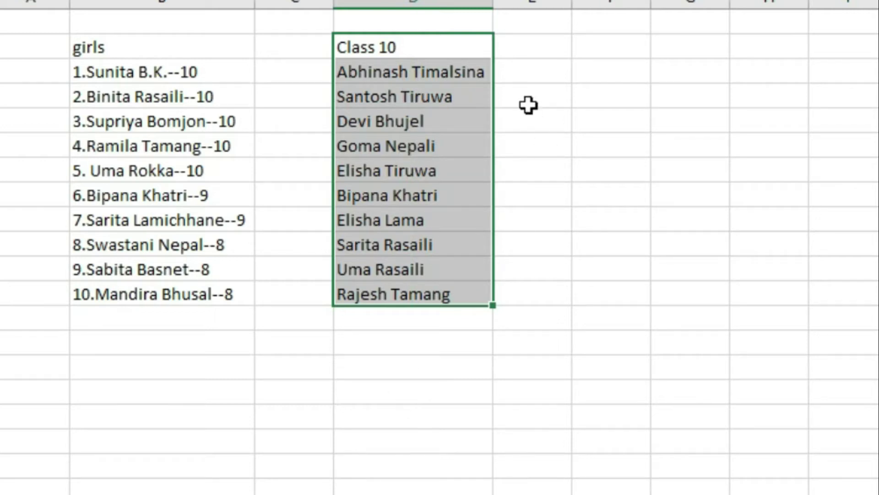
Enter "dob10" in E2, fill its custom list down to E12, and autofit column E.
{"action": "left_click", "coordinate": [523, 42]}
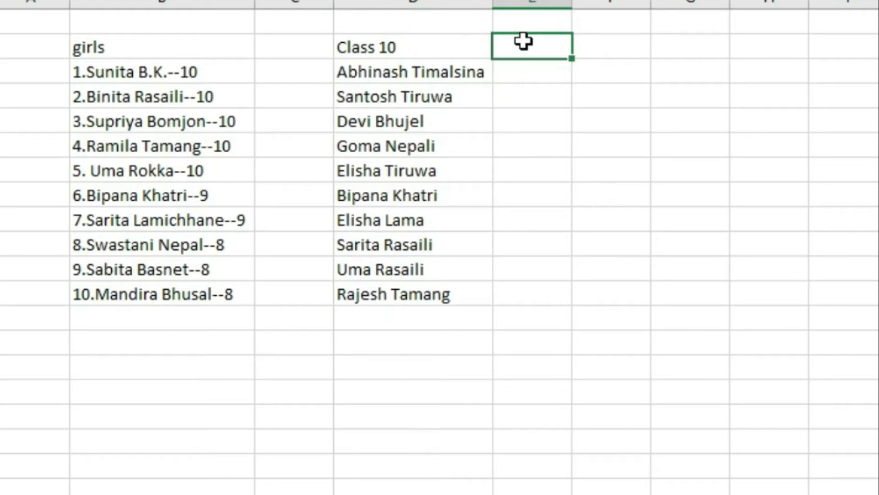
{"action": "type", "text": "dob10"}
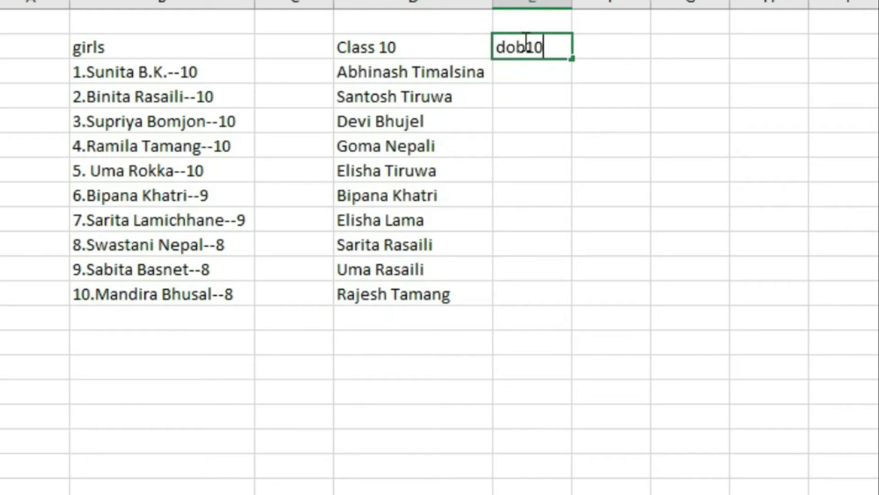
{"action": "left_click", "coordinate": [538, 86]}
{"action": "left_click", "coordinate": [534, 51]}
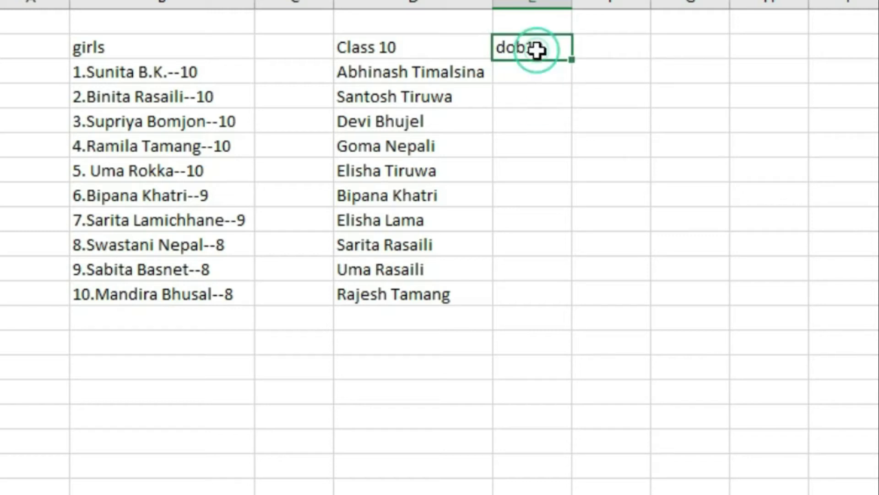
{"action": "left_click_drag", "start_coordinate": [571, 58], "coordinate": [548, 305]}
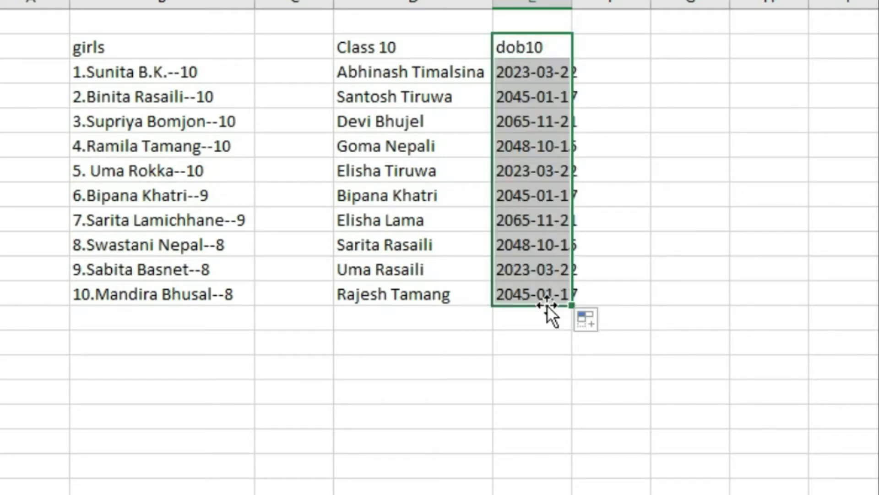
{"action": "double_click", "coordinate": [572, 4]}
Enter "contact10" in F2, fill its custom list down to F12, and autofit column F.
{"action": "left_click", "coordinate": [620, 48]}
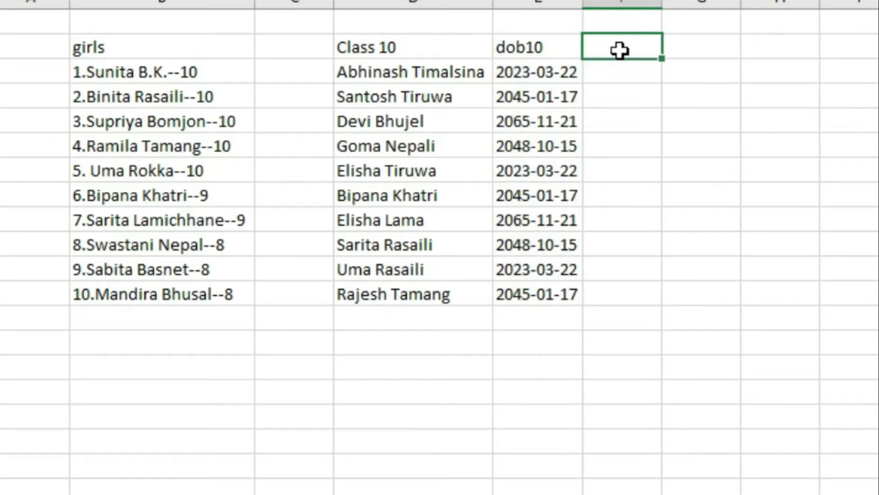
{"action": "type", "text": "contact10"}
{"action": "key", "text": "Return"}
{"action": "left_click", "coordinate": [640, 46]}
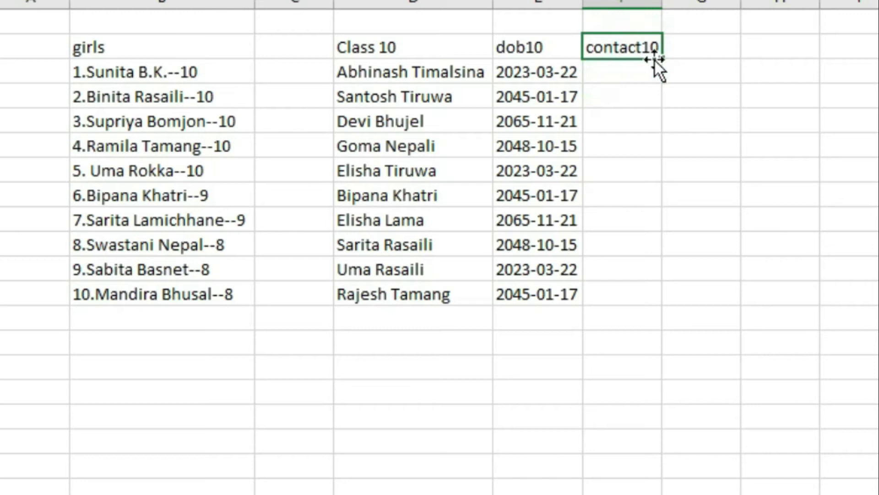
{"action": "left_click_drag", "start_coordinate": [662, 60], "coordinate": [651, 298]}
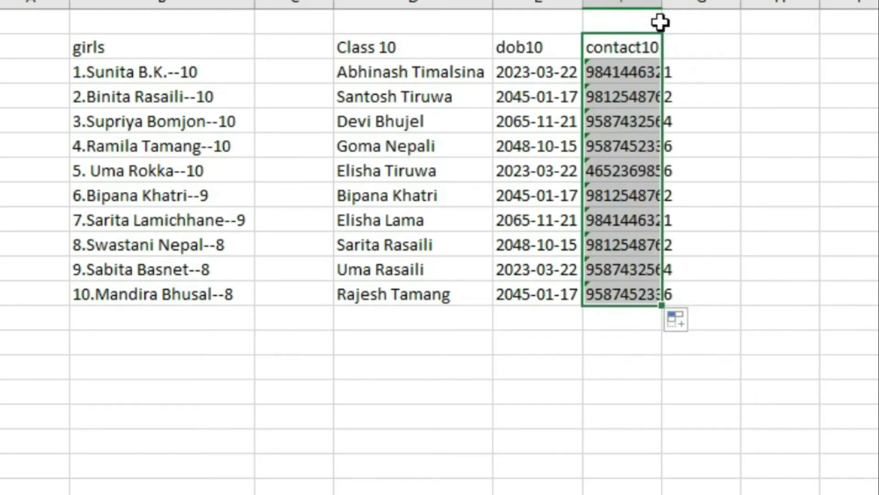
{"action": "double_click", "coordinate": [661, 3]}
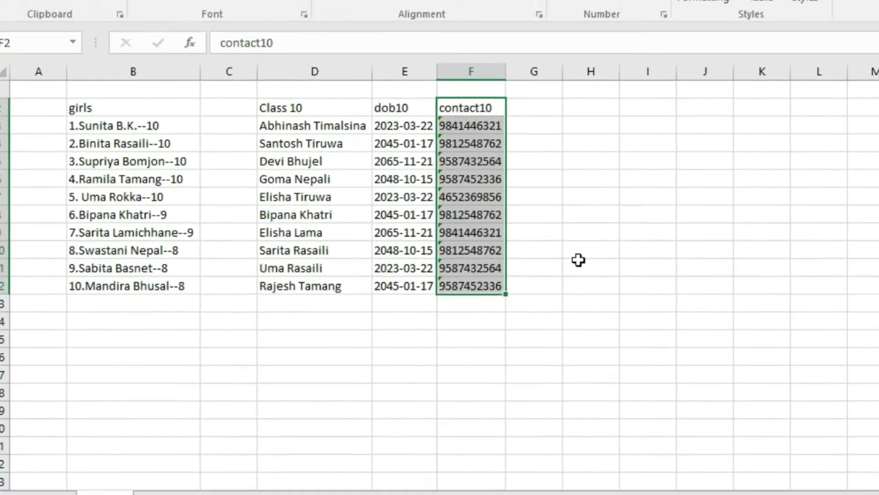
{"action": "left_click", "coordinate": [765, 262]}
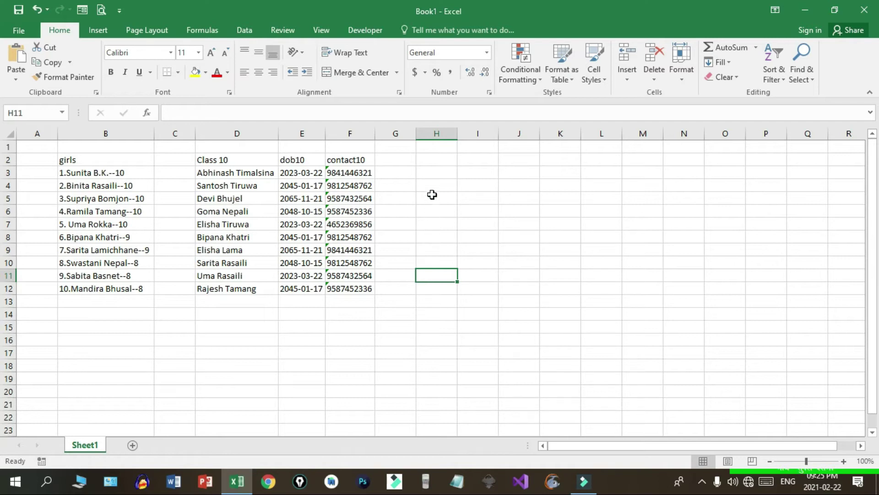
Enter the headings "alt key1" in H2 and "alt key2" in I2.
{"action": "left_click", "coordinate": [432, 162]}
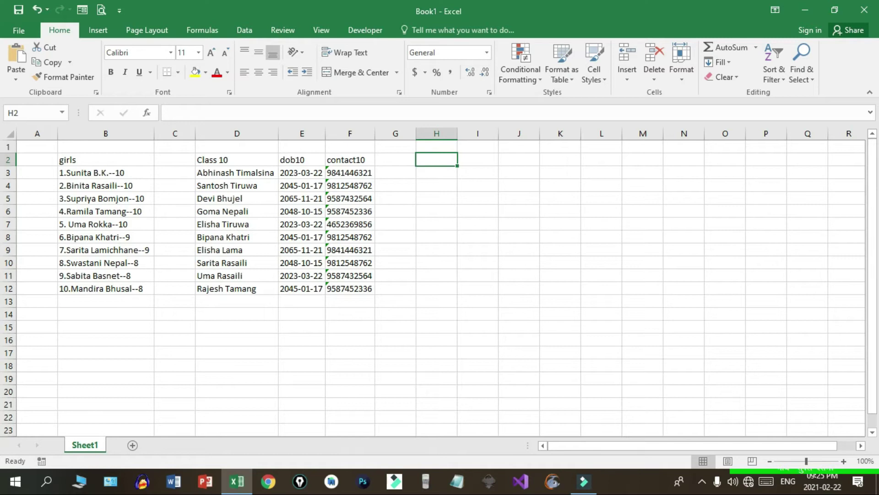
{"action": "mouse_move", "coordinate": [236, 481]}
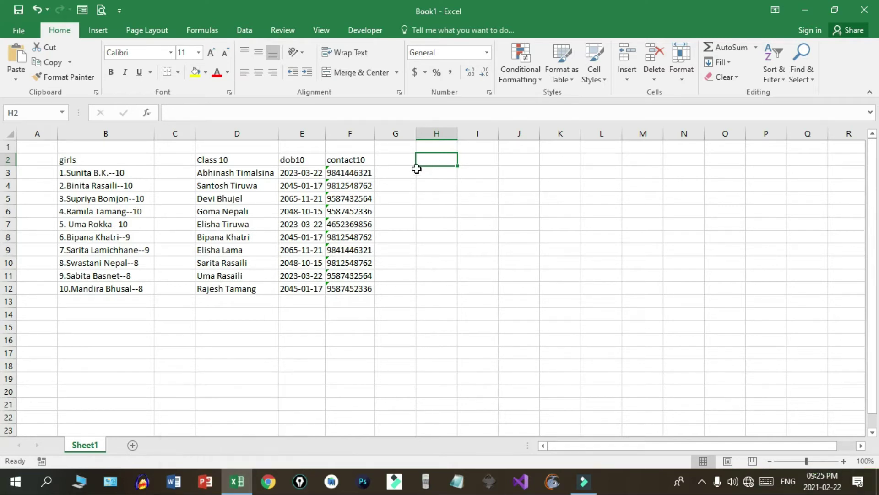
{"action": "left_click", "coordinate": [450, 197]}
{"action": "left_click", "coordinate": [442, 161]}
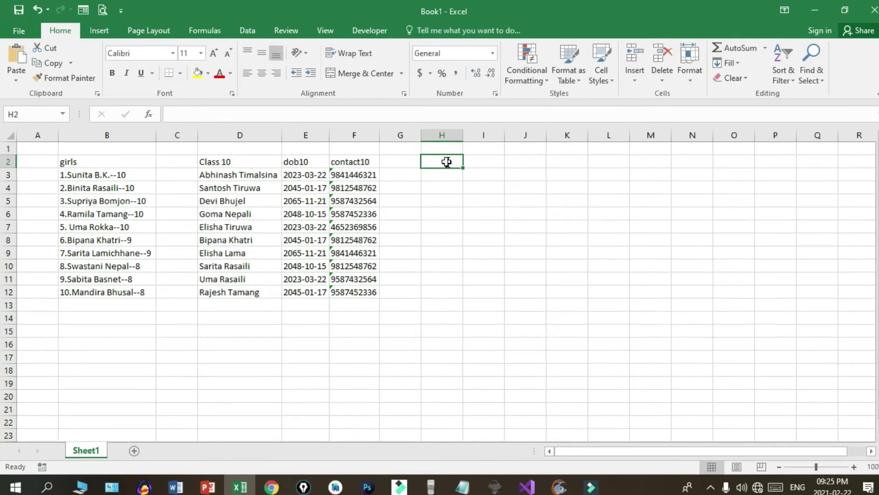
{"action": "type", "text": "ke"}
{"action": "key", "text": "BackSpace"}
{"action": "key", "text": "BackSpace"}
{"action": "type", "text": "alt key"}
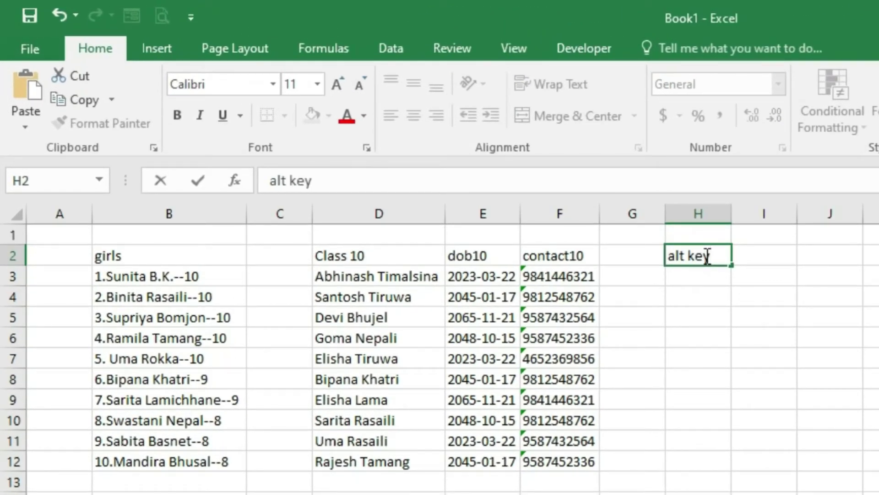
{"action": "type", "text": "1"}
{"action": "key", "text": "Tab"}
{"action": "type", "text": "al"}
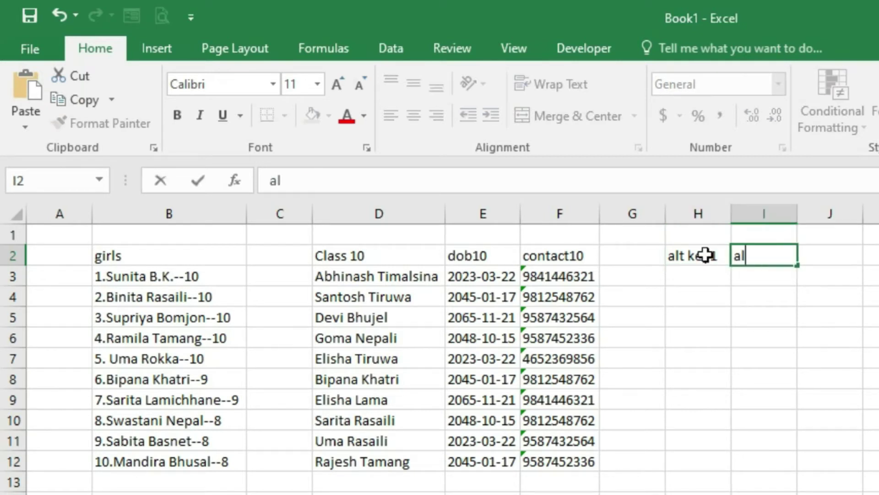
{"action": "type", "text": "t key2"}
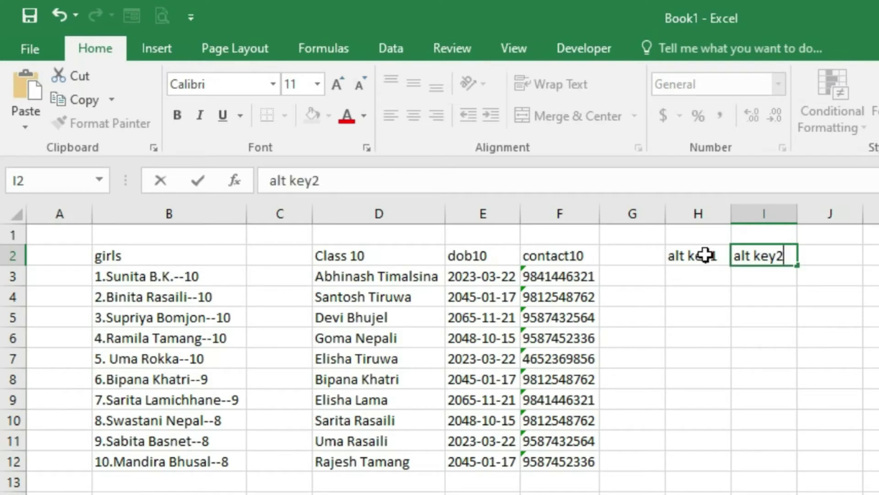
Fill the custom lists of H2 and I2 down together through row 6.
{"action": "left_click", "coordinate": [705, 255], "text": "shift"}
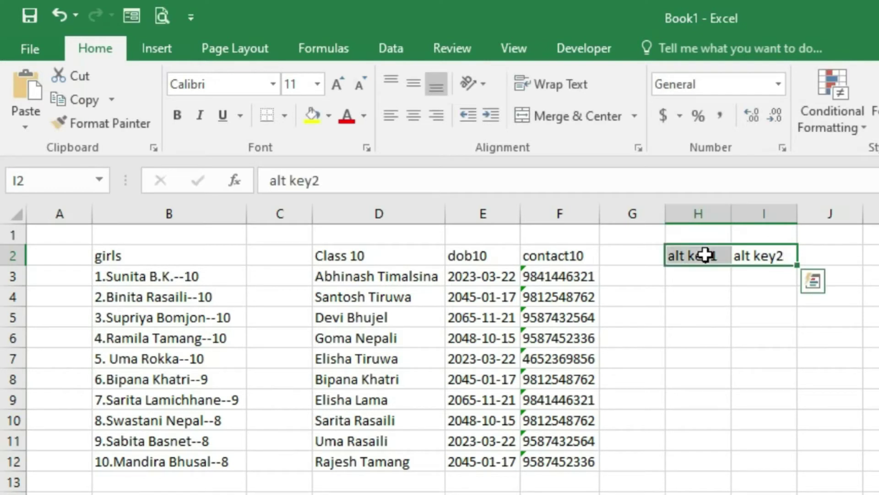
{"action": "left_click", "coordinate": [799, 269]}
{"action": "left_click_drag", "start_coordinate": [800, 287], "coordinate": [802, 346]}
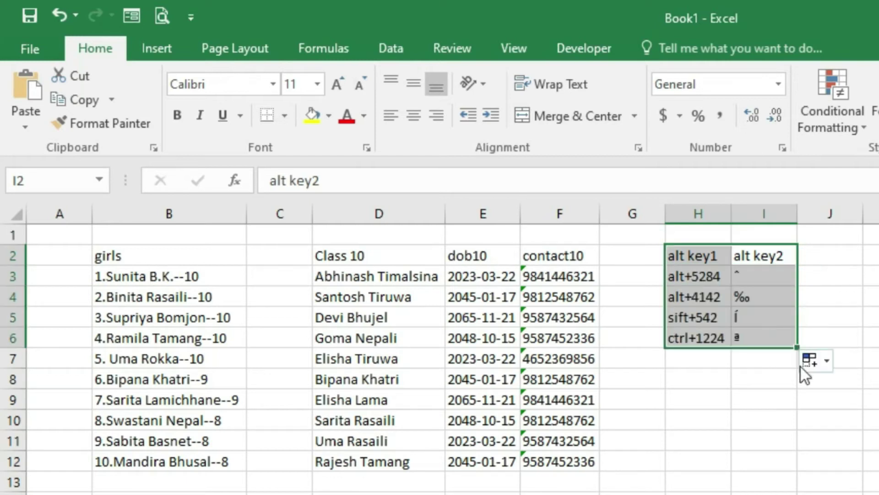
{"action": "left_click", "coordinate": [760, 264]}
Format the symbols in I3:I6 with the Preeti font at size 18.
{"action": "left_click", "coordinate": [759, 274]}
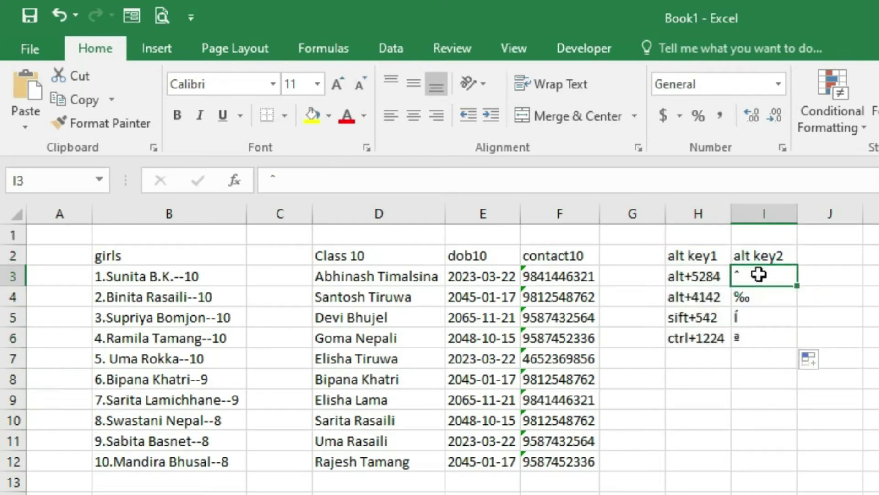
{"action": "key", "text": "shift+Down"}
{"action": "key", "text": "shift+Down"}
{"action": "key", "text": "shift+Down"}
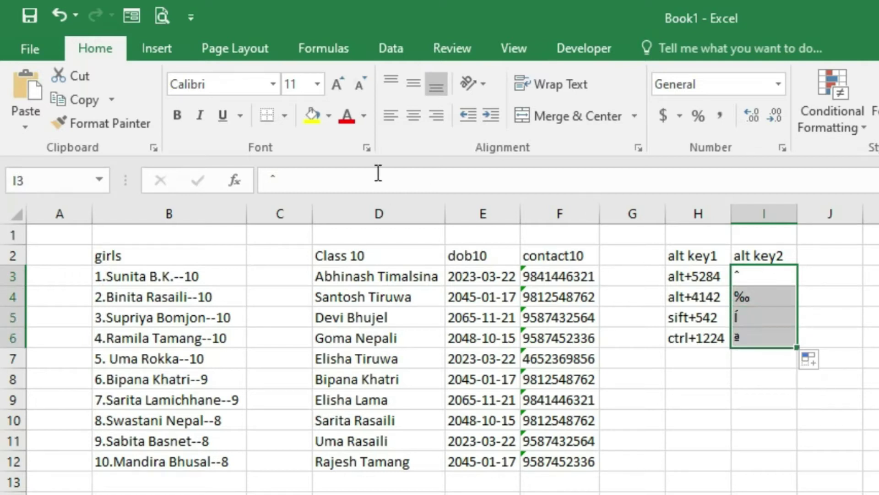
{"action": "left_click", "coordinate": [189, 84]}
{"action": "type", "text": "Preeti"}
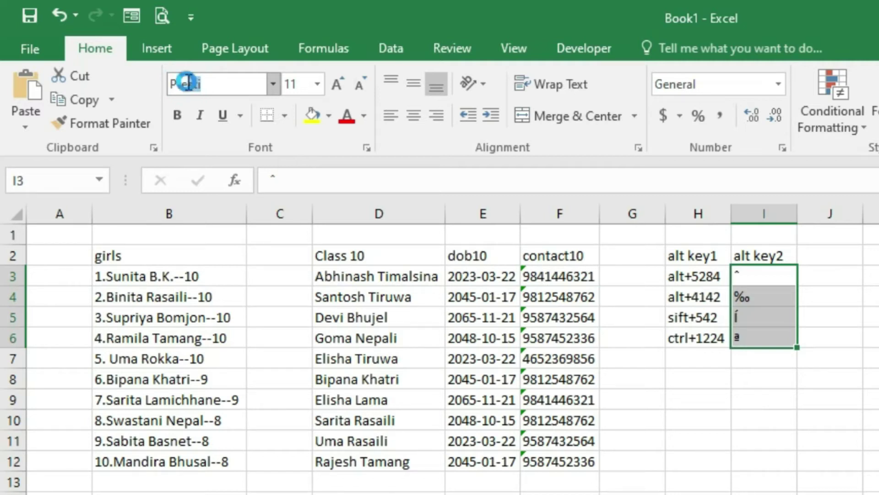
{"action": "key", "text": "Return"}
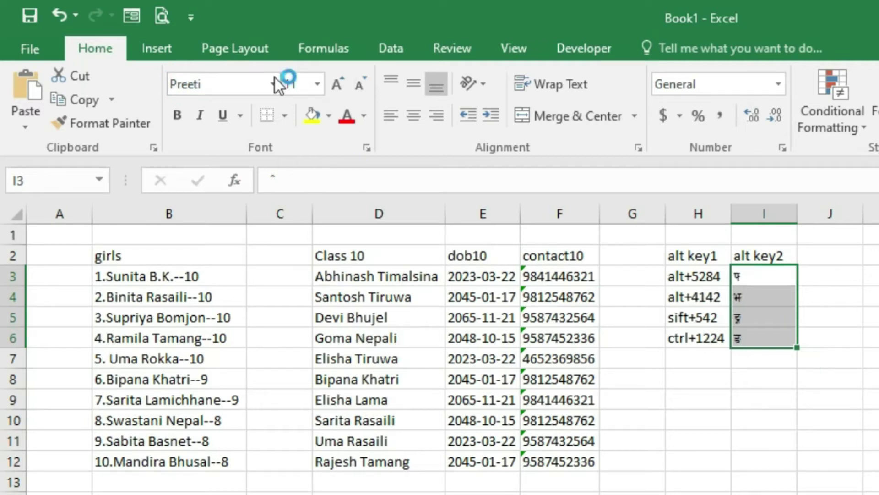
{"action": "left_click", "coordinate": [317, 85]}
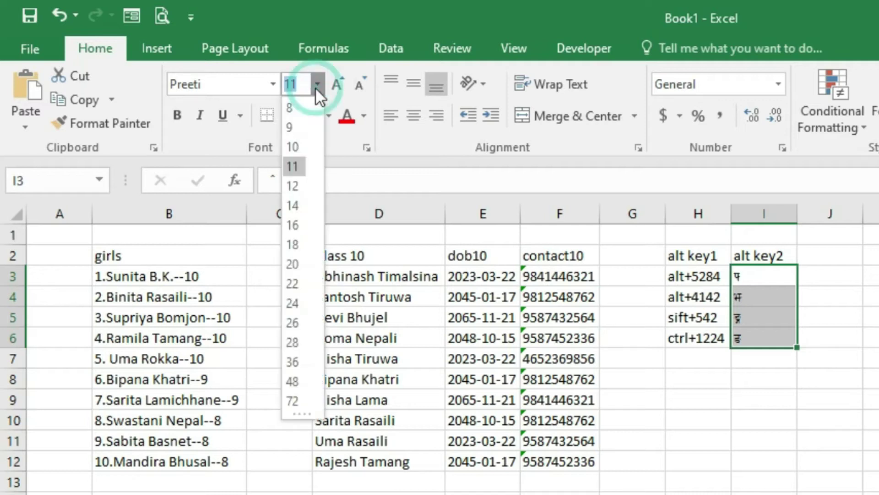
{"action": "left_click", "coordinate": [292, 245]}
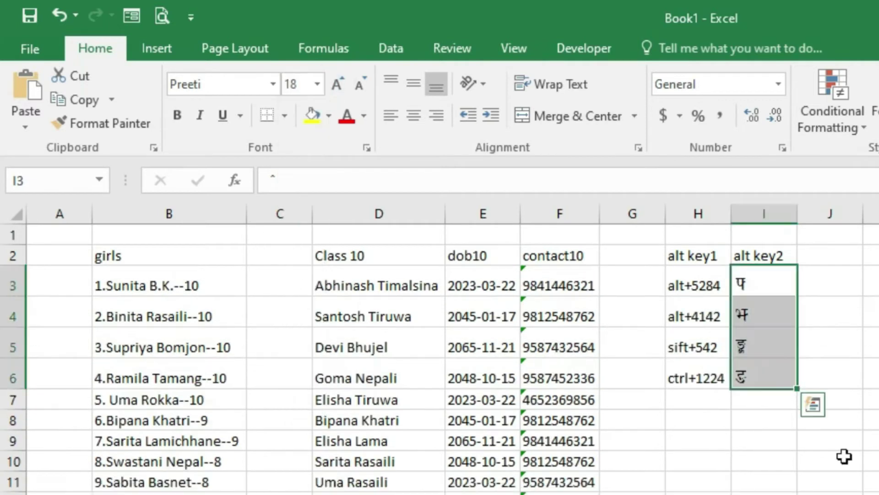
{"action": "left_click", "coordinate": [760, 285]}
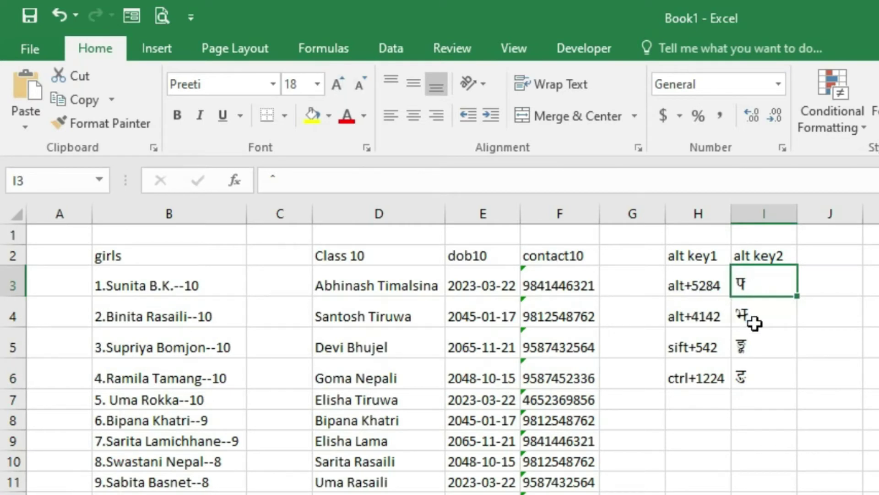
{"action": "left_click", "coordinate": [760, 414]}
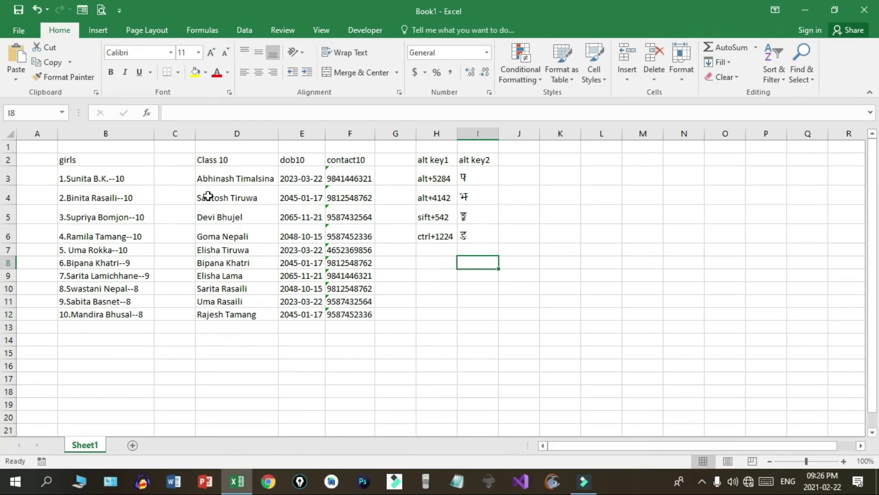
{"action": "left_click", "coordinate": [76, 159]}
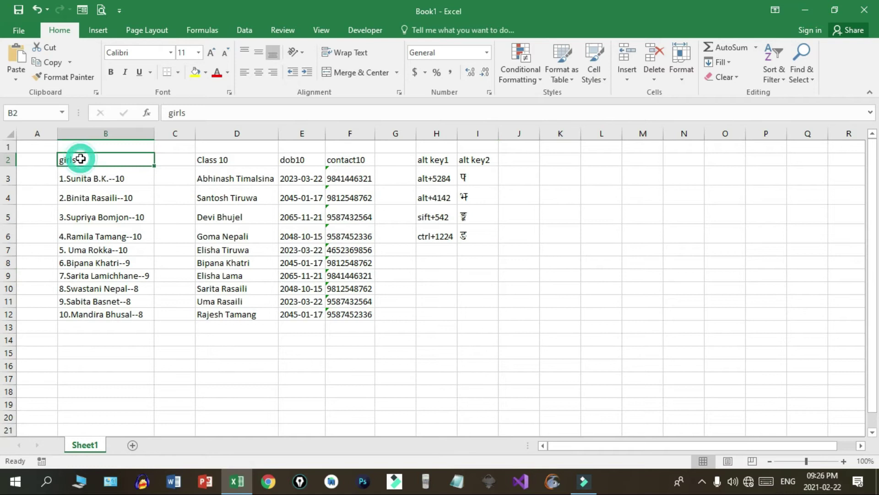
Clear the contents of the range B2:I13 to empty the sheet.
{"action": "key", "text": "shift+Right"}
{"action": "key", "text": "shift+Right"}
{"action": "key", "text": "shift+Right"}
{"action": "key", "text": "shift+Right"}
{"action": "key", "text": "shift+Right"}
{"action": "key", "text": "shift+Right"}
{"action": "key", "text": "shift+Right"}
{"action": "key", "text": "shift+Down"}
{"action": "key", "text": "shift+Down"}
{"action": "key", "text": "shift+Down"}
{"action": "key", "text": "shift+Down"}
{"action": "key", "text": "shift+Down"}
{"action": "key", "text": "shift+Down"}
{"action": "key", "text": "shift+Down"}
{"action": "key", "text": "shift+Down"}
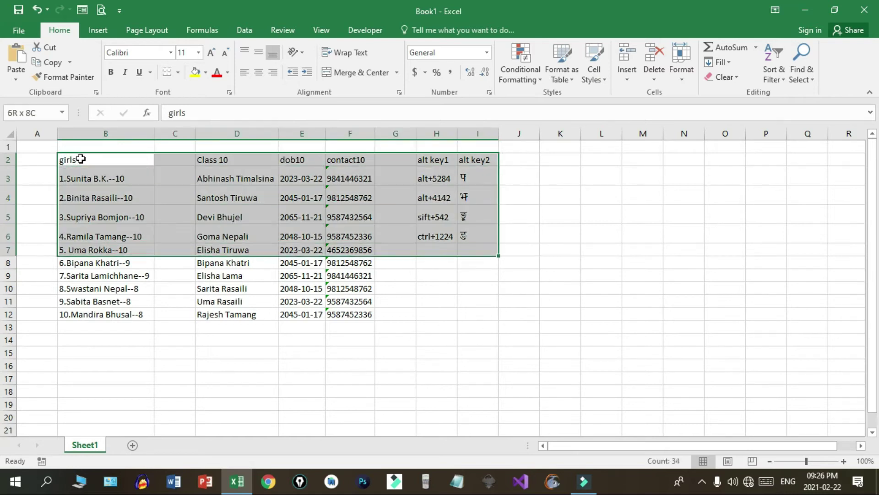
{"action": "key", "text": "shift+Down"}
{"action": "key", "text": "shift+Down"}
{"action": "key", "text": "shift+Down"}
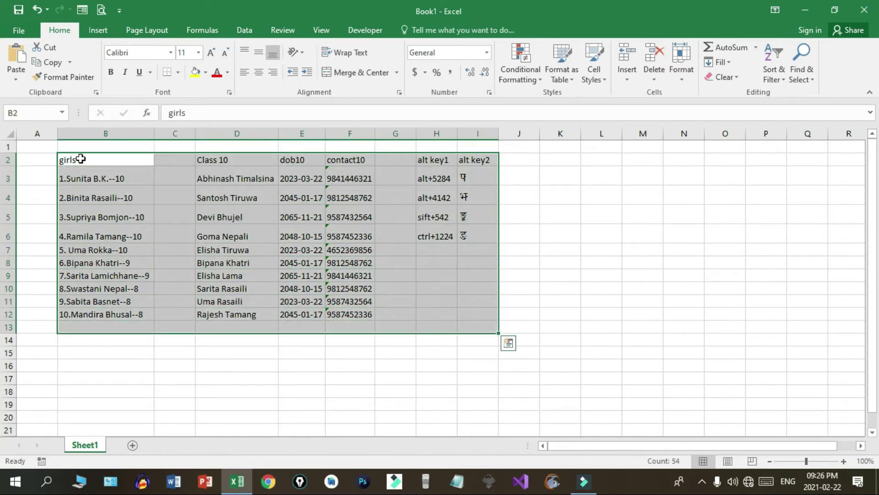
{"action": "key", "text": "Delete"}
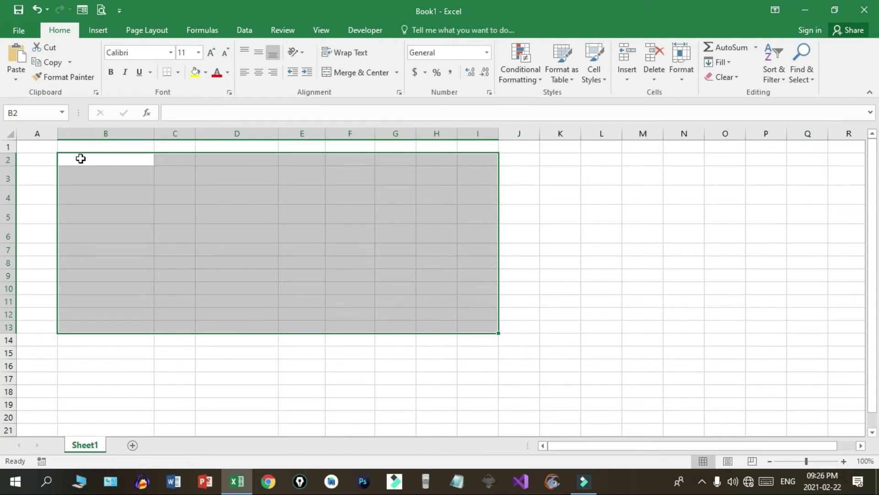
{"action": "left_click", "coordinate": [89, 172]}
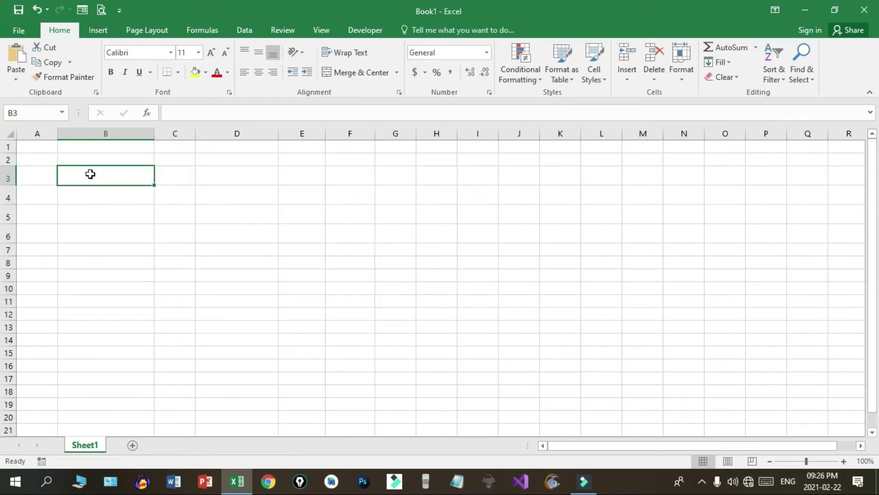
{"action": "left_click", "coordinate": [107, 205]}
{"action": "left_click", "coordinate": [128, 267]}
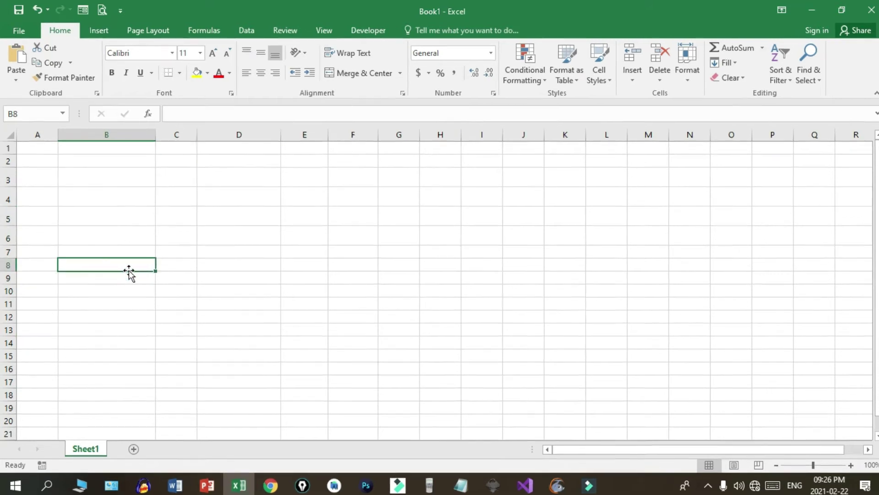
{"action": "left_click", "coordinate": [234, 317]}
Open the custom lists editor from the advanced Excel options.
{"action": "left_click", "coordinate": [20, 31]}
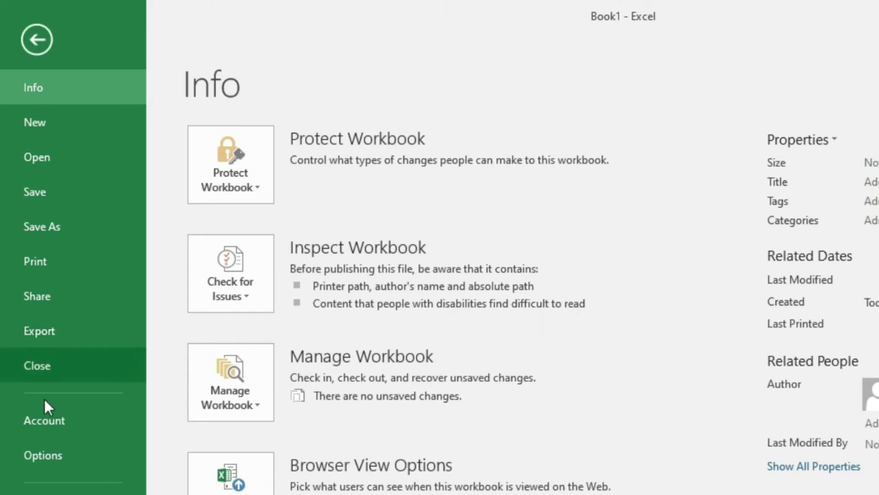
{"action": "left_click", "coordinate": [46, 452]}
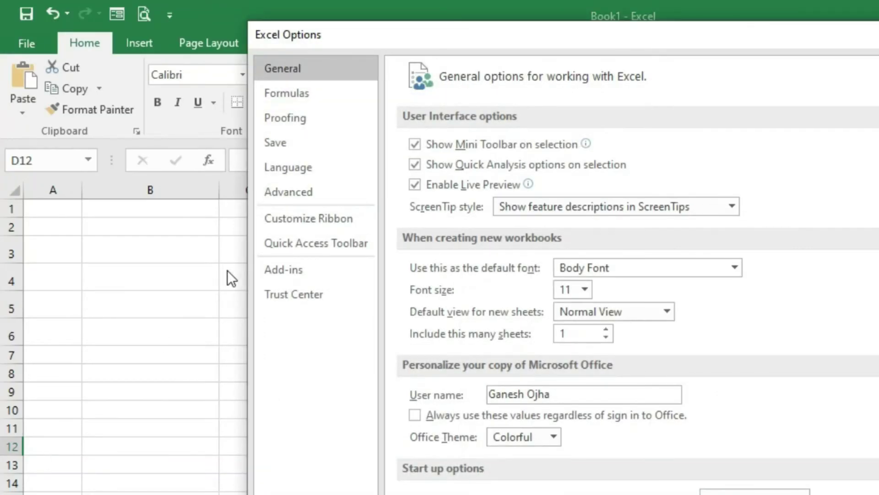
{"action": "left_click", "coordinate": [283, 196]}
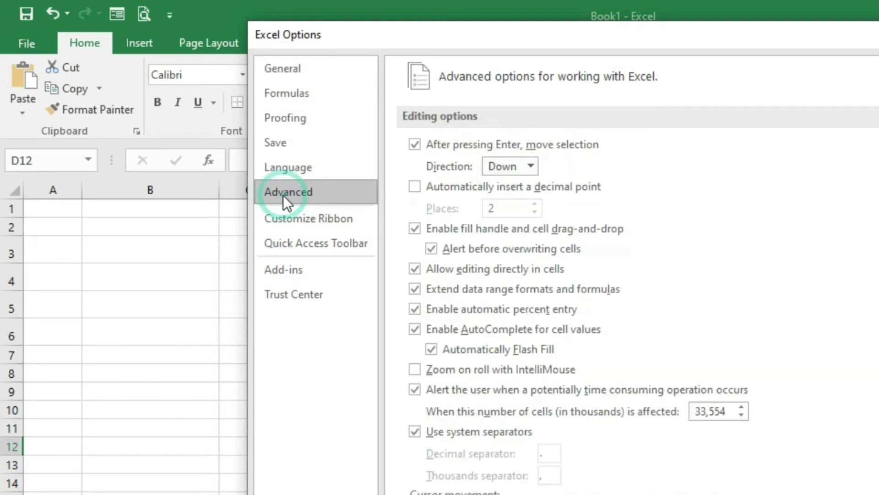
{"action": "scroll", "coordinate": [688, 460], "scroll_direction": "down", "scroll_amount": 10}
{"action": "scroll", "coordinate": [688, 461], "scroll_direction": "down", "scroll_amount": 15}
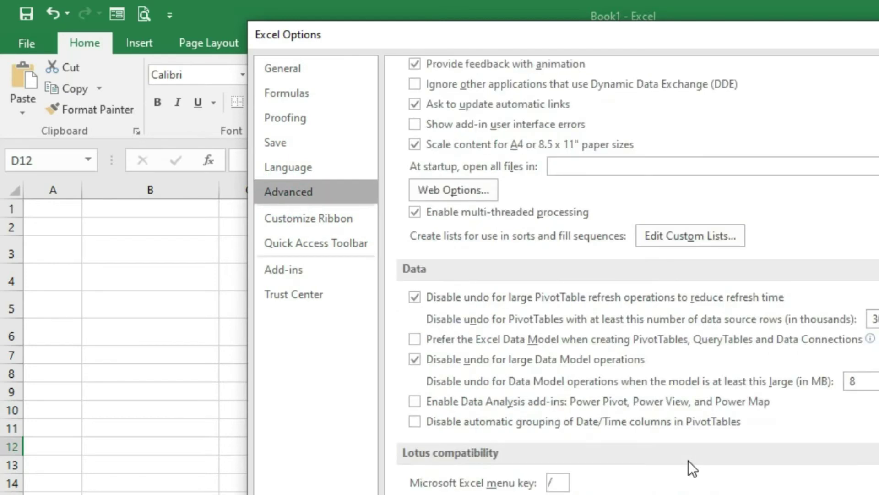
{"action": "left_click", "coordinate": [677, 235]}
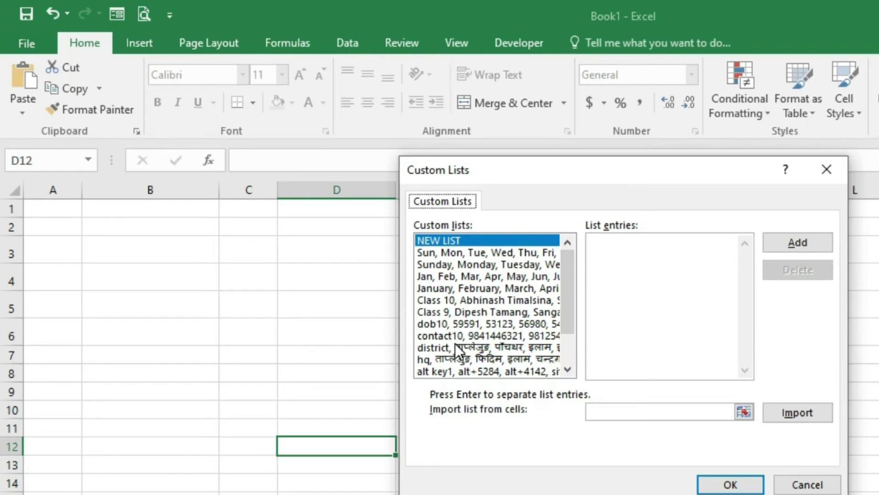
Examine the entries of the Class 10, Class 9, dob10 and contact10 custom lists and close the editor.
{"action": "left_click", "coordinate": [440, 300]}
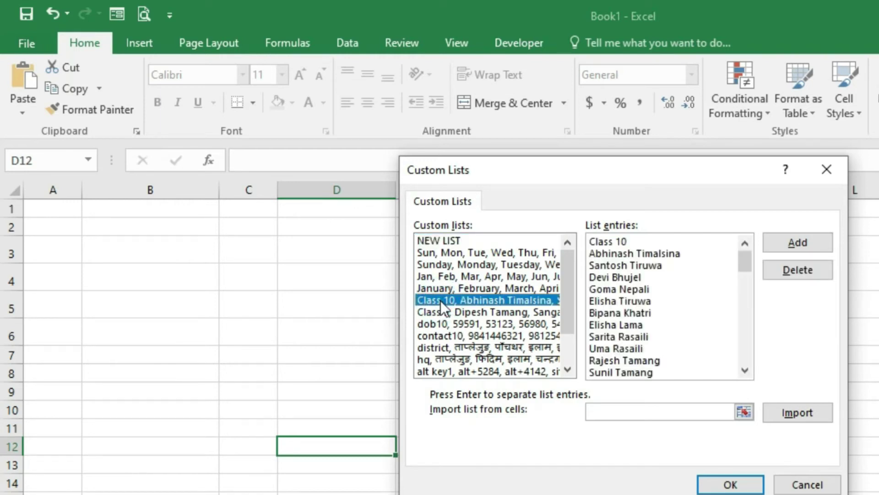
{"action": "scroll", "coordinate": [708, 354], "scroll_direction": "down", "scroll_amount": 2}
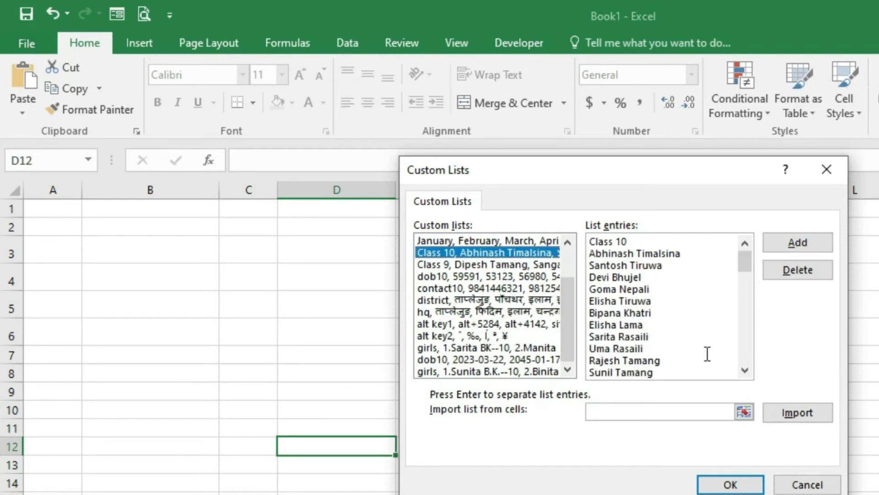
{"action": "left_click", "coordinate": [743, 369]}
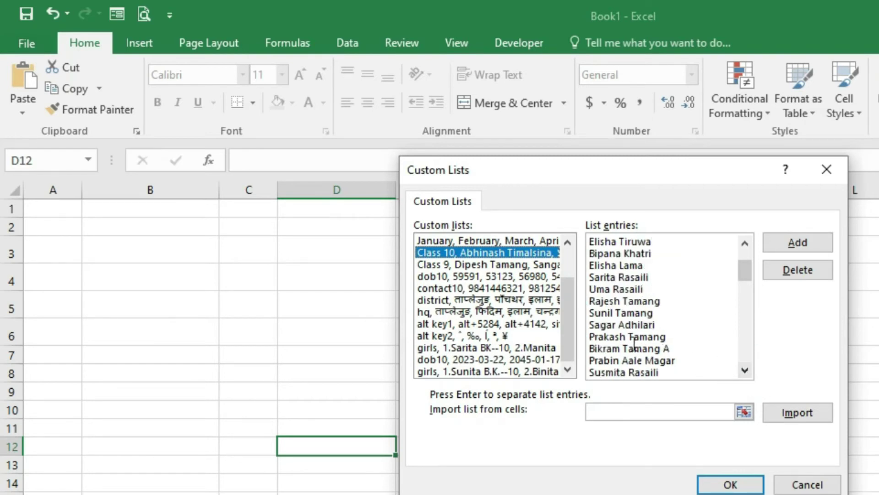
{"action": "scroll", "coordinate": [635, 344], "scroll_direction": "up", "scroll_amount": 2}
{"action": "left_click", "coordinate": [746, 244]}
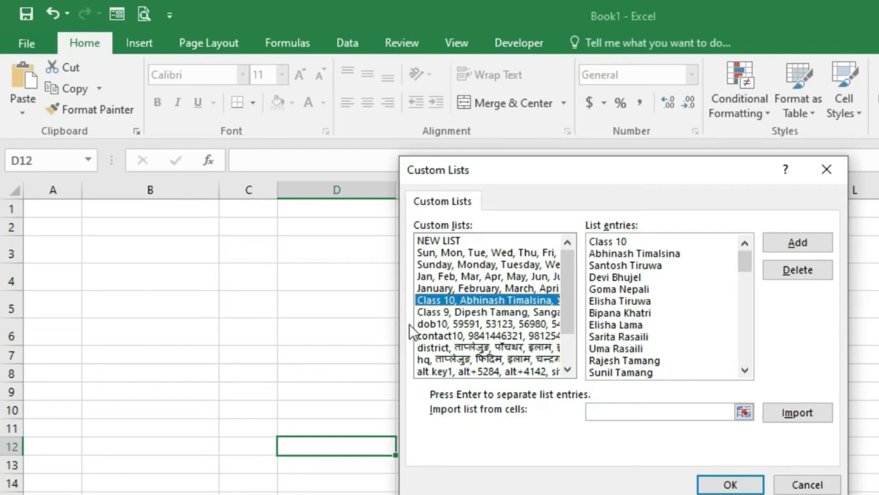
{"action": "left_click", "coordinate": [436, 312]}
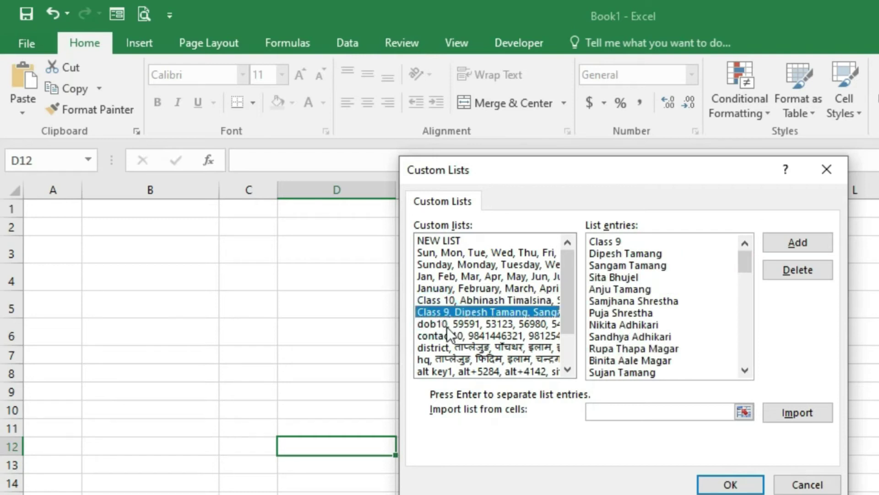
{"action": "left_click", "coordinate": [442, 324]}
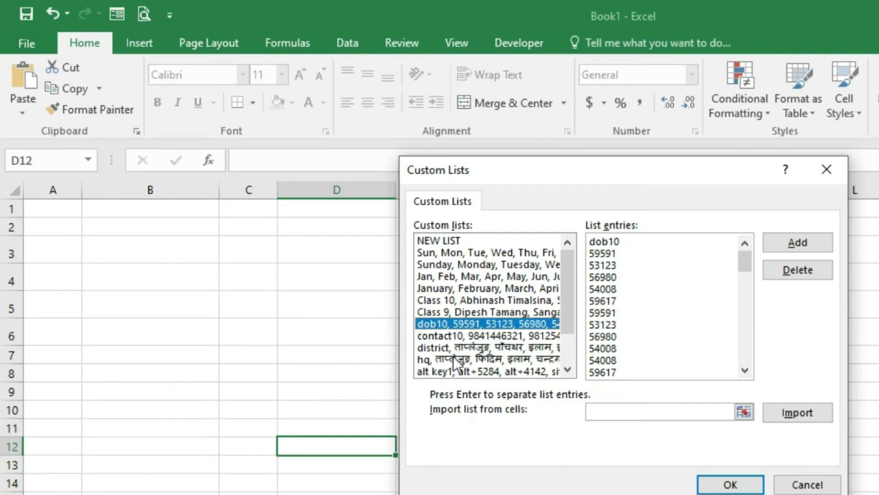
{"action": "left_click", "coordinate": [457, 337]}
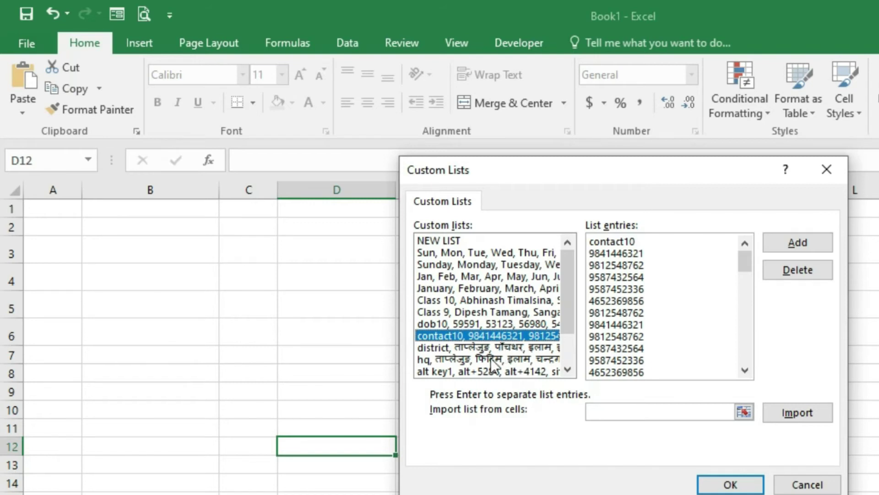
{"action": "left_click", "coordinate": [567, 369]}
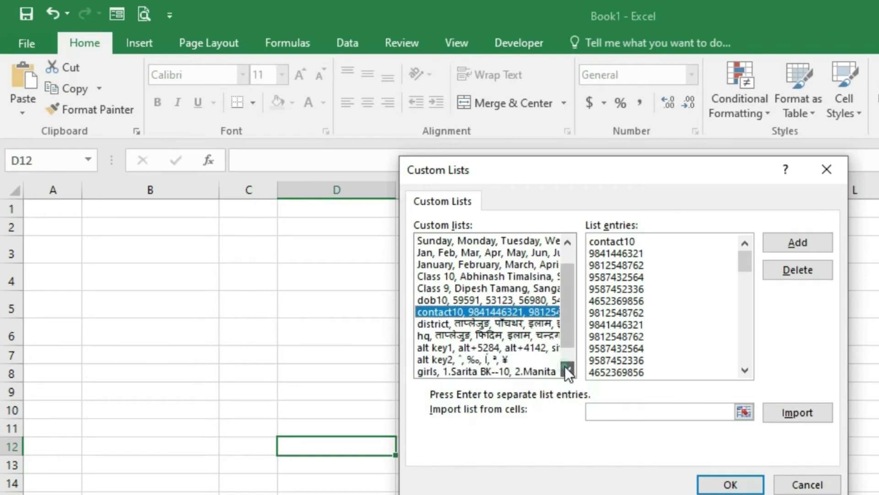
{"action": "left_click", "coordinate": [567, 369]}
{"action": "left_click", "coordinate": [567, 370]}
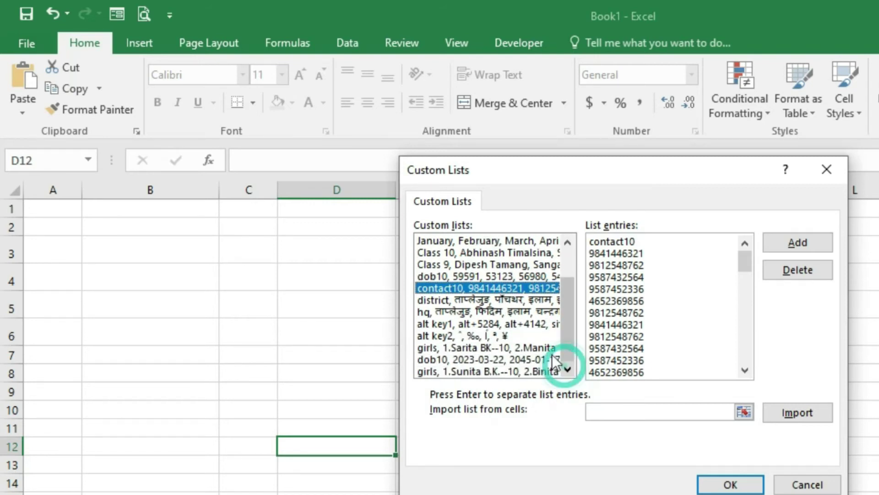
{"action": "left_click", "coordinate": [728, 484]}
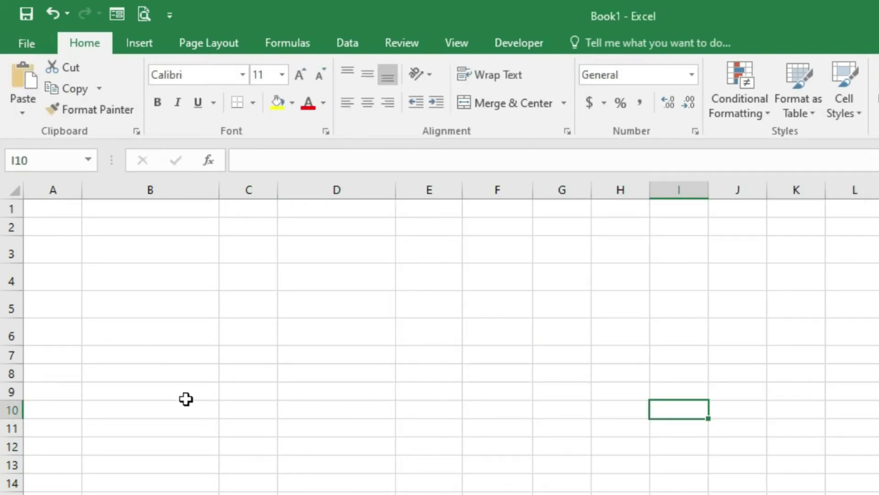
Reopen the custom lists editor from the advanced options to define a new list.
{"action": "left_click", "coordinate": [20, 41]}
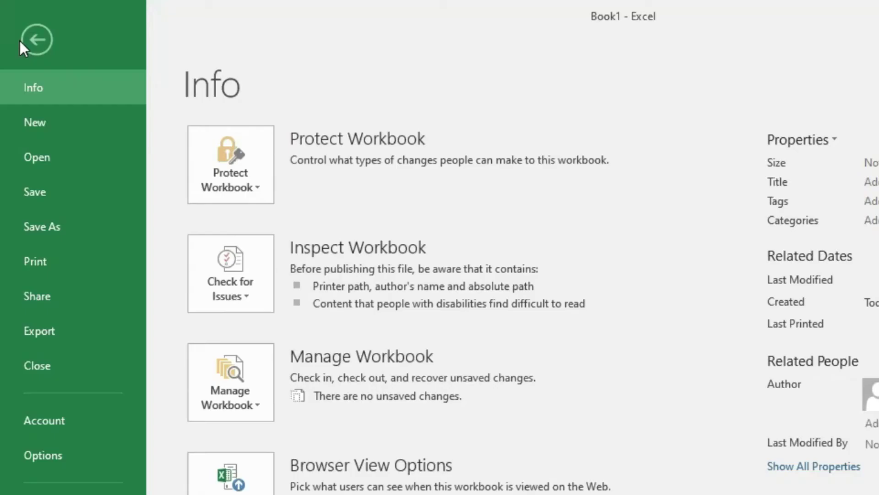
{"action": "left_click", "coordinate": [62, 449]}
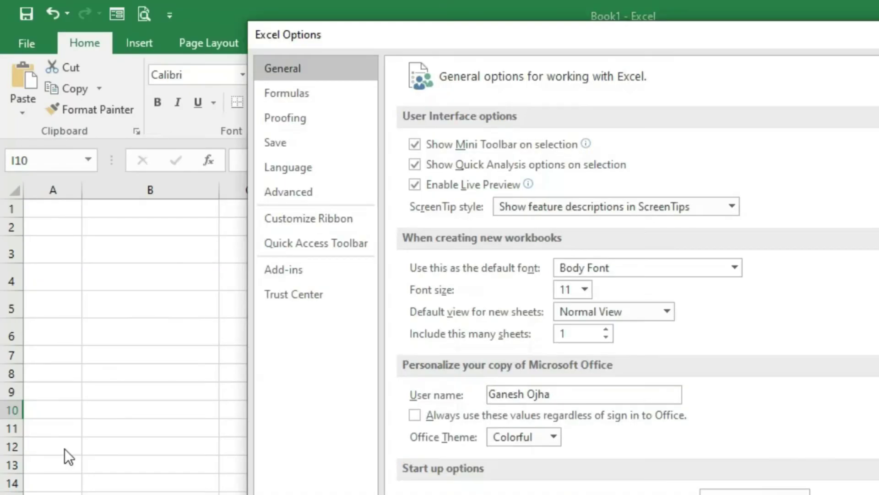
{"action": "left_click", "coordinate": [286, 193]}
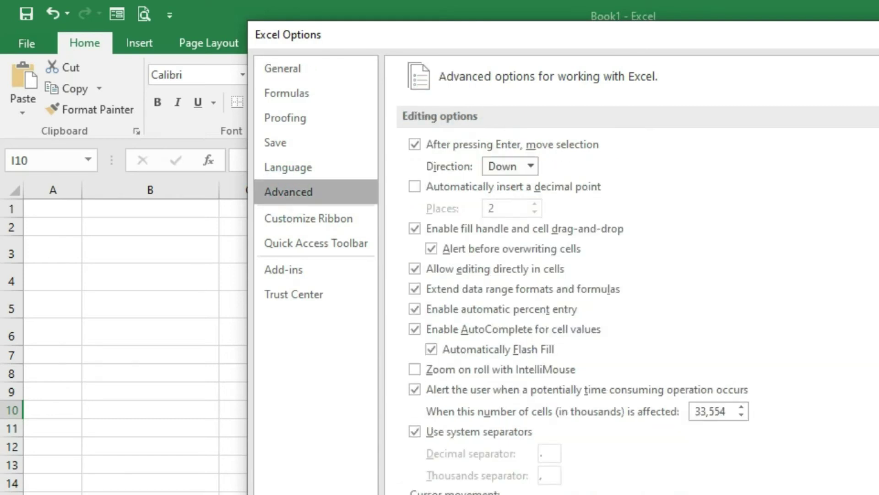
{"action": "scroll", "coordinate": [822, 427], "scroll_direction": "down", "scroll_amount": 20}
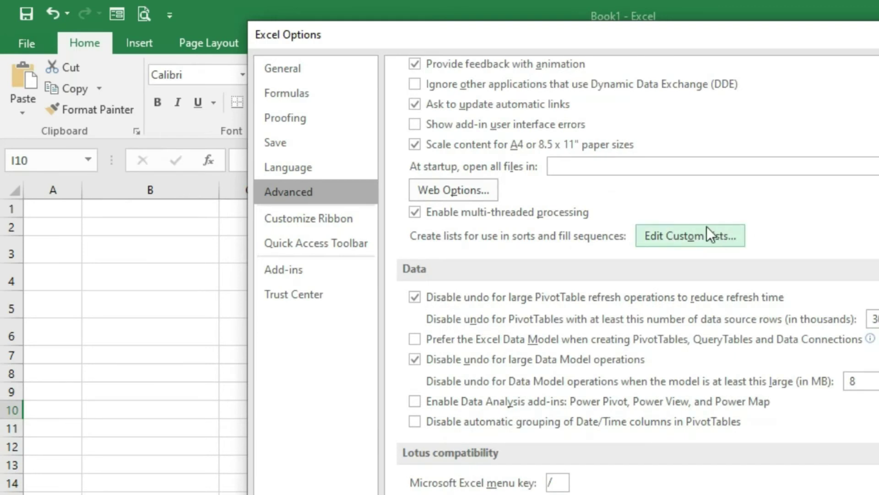
{"action": "left_click", "coordinate": [670, 234]}
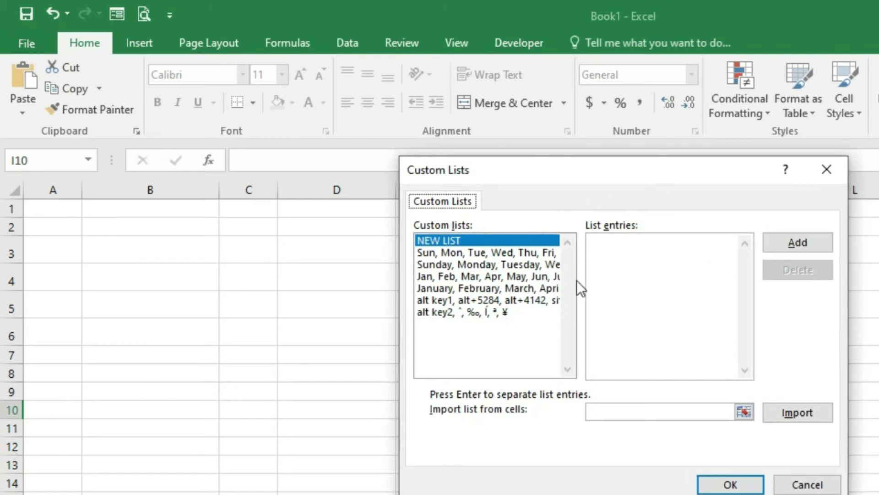
Start a new custom list with the entries month, बैशाख, जेठ, असार, श्रावण, भदौ and असोज on separate lines.
{"action": "left_click", "coordinate": [617, 251]}
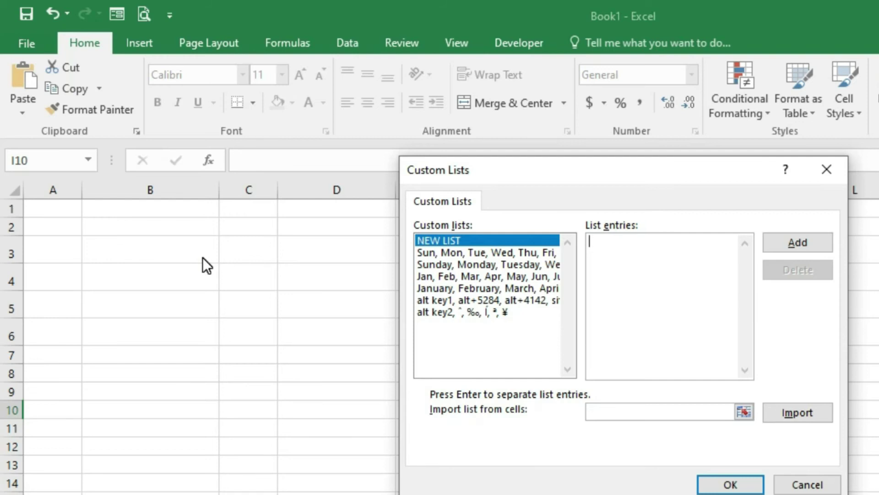
{"action": "left_click", "coordinate": [628, 239]}
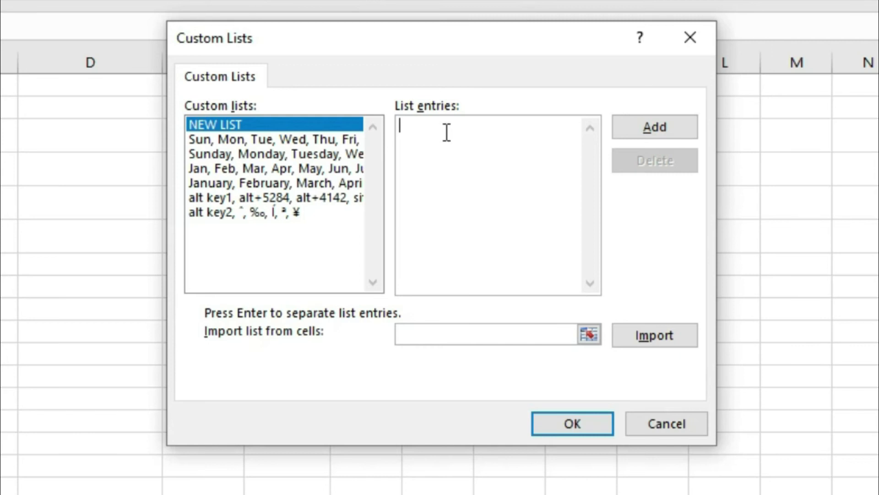
{"action": "type", "text": "month"}
{"action": "key", "text": "Return"}
{"action": "type", "text": "बैशाख"}
{"action": "key", "text": "Return"}
{"action": "type", "text": "जेठ"}
{"action": "key", "text": "Return"}
{"action": "type", "text": "असार"}
{"action": "key", "text": "Return"}
{"action": "type", "text": "श्रा"}
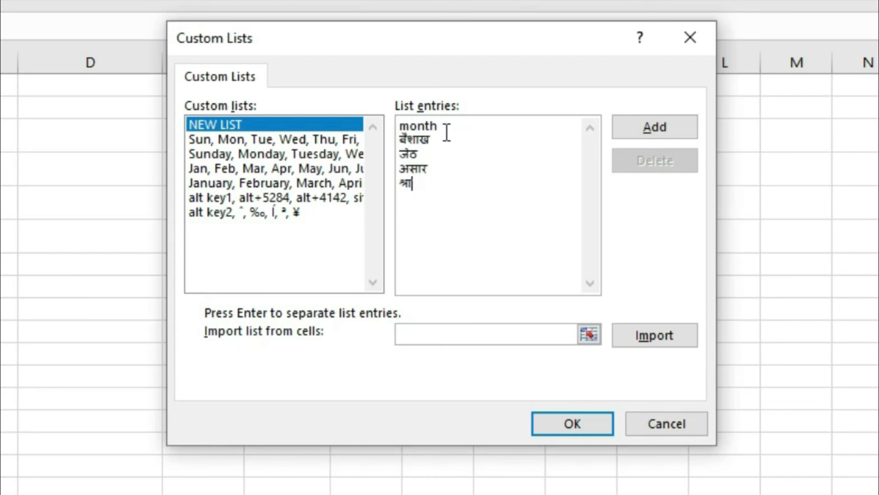
{"action": "type", "text": "वण"}
{"action": "key", "text": "Return"}
{"action": "type", "text": "भदौ"}
{"action": "key", "text": "Return"}
{"action": "type", "text": "असोज"}
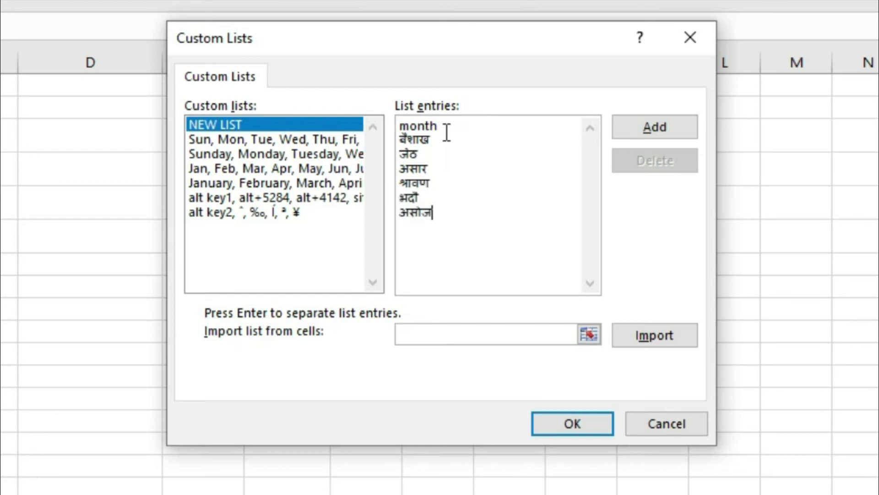
Complete the list entries with कात्तिक, मंसिर, पुष, माघ, फागुन and चैत, each on its own line.
{"action": "key", "text": "Return"}
{"action": "type", "text": "कात्तिक"}
{"action": "key", "text": "Return"}
{"action": "type", "text": "मंसिर"}
{"action": "key", "text": "Return"}
{"action": "type", "text": "पुष"}
{"action": "key", "text": "Return"}
{"action": "type", "text": "माघ"}
{"action": "key", "text": "Return"}
{"action": "type", "text": "फागुन"}
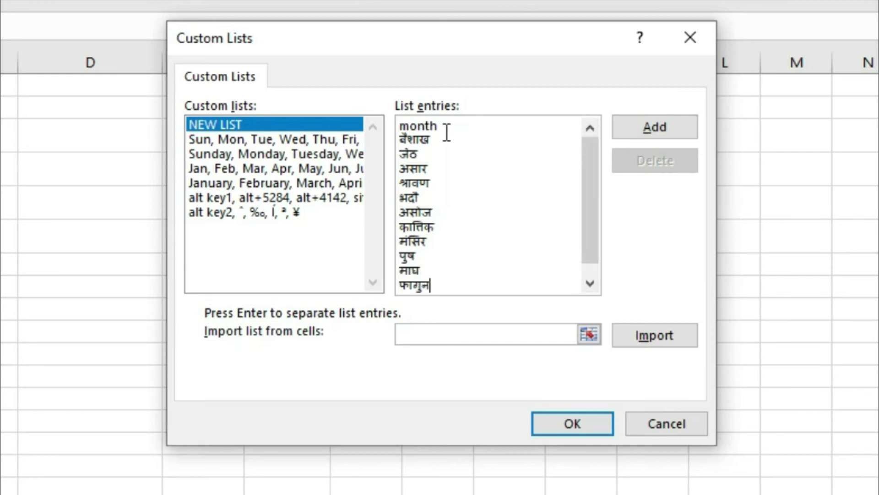
{"action": "key", "text": "Return"}
{"action": "type", "text": "चैंत"}
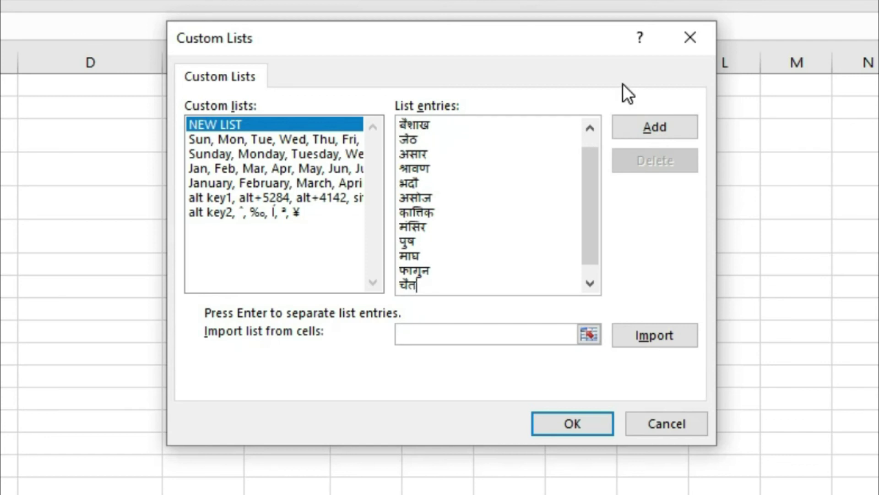
Add the month list to the custom lists and accept the Excel options.
{"action": "left_click", "coordinate": [593, 127]}
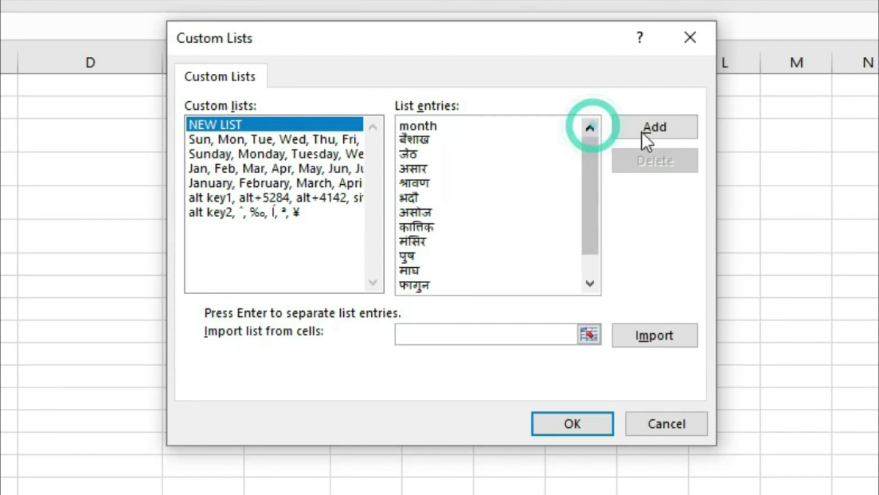
{"action": "left_click", "coordinate": [658, 123]}
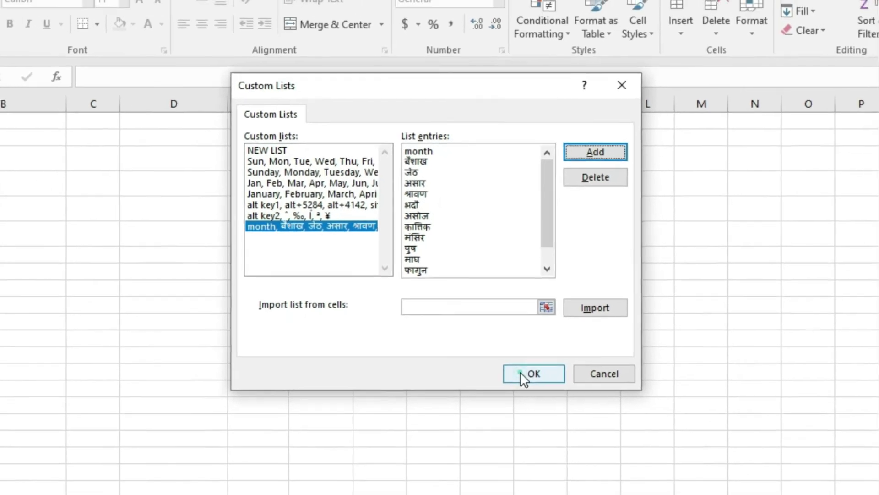
{"action": "left_click", "coordinate": [556, 422]}
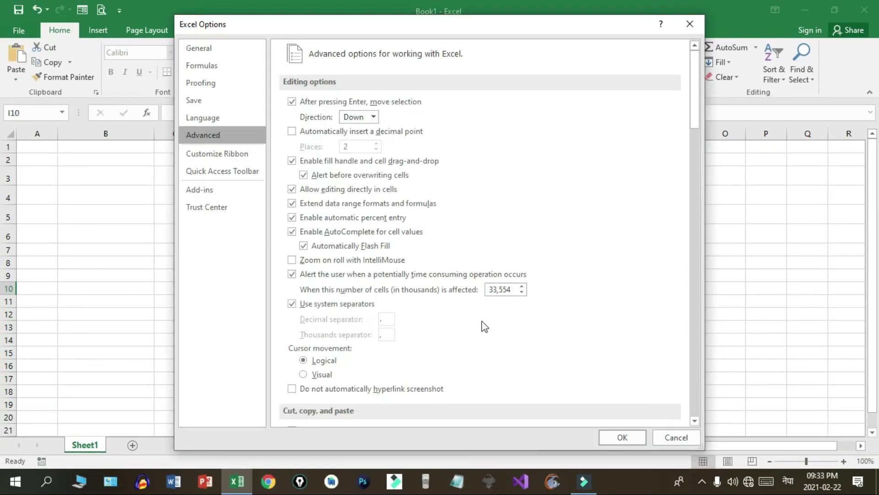
{"action": "left_click", "coordinate": [621, 437]}
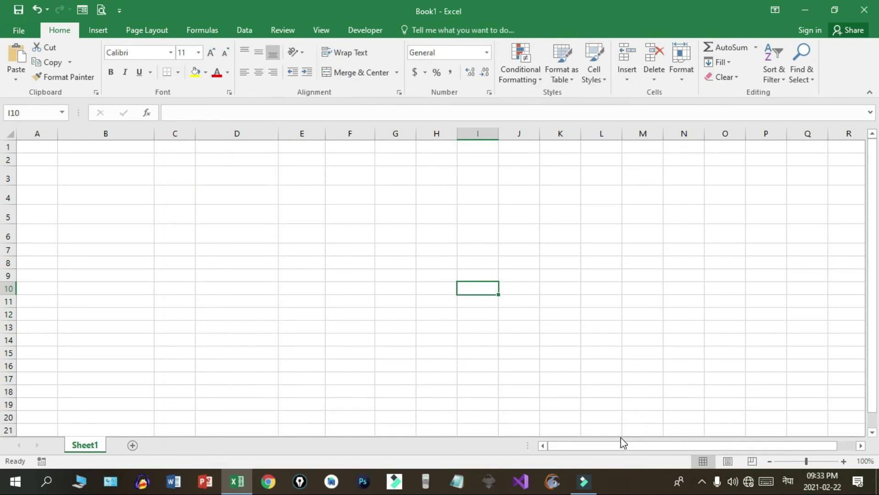
Enter month in cell B2 and autofill the custom list of Nepali months down to B14.
{"action": "left_click", "coordinate": [95, 160]}
{"action": "type", "text": "फ"}
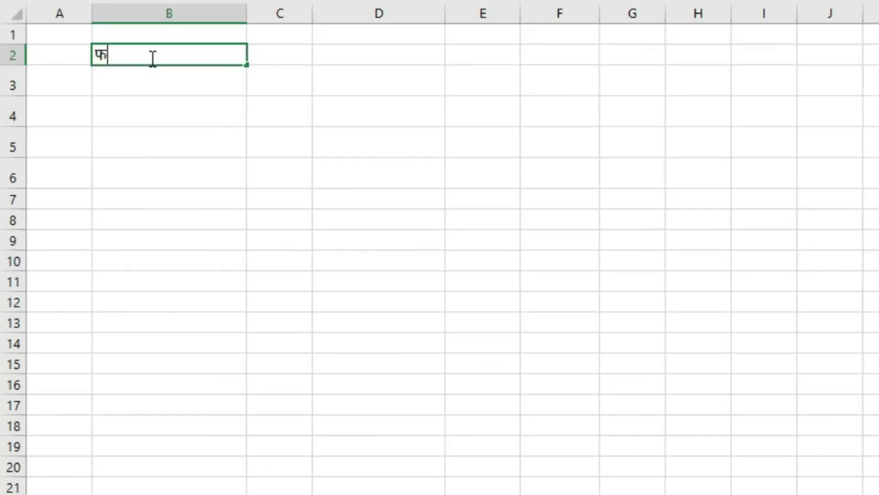
{"action": "type", "text": "onth"}
{"action": "left_click", "coordinate": [247, 67]}
{"action": "left_click_drag", "start_coordinate": [247, 68], "coordinate": [231, 348]}
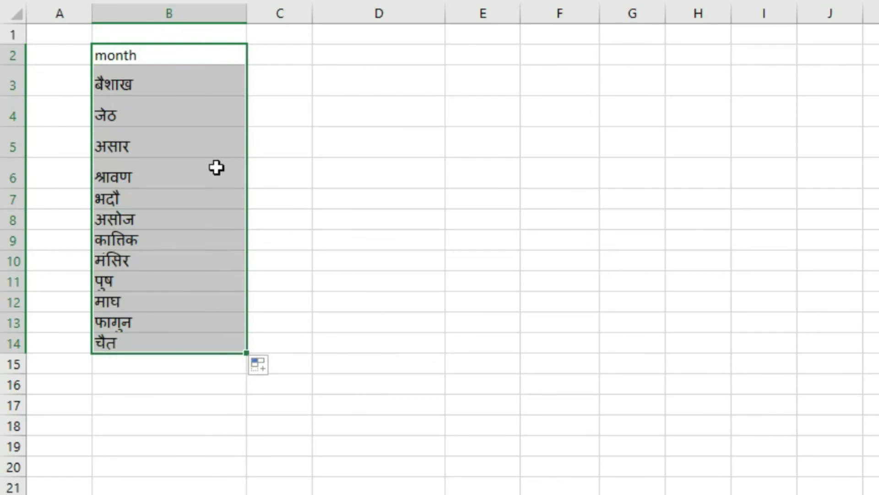
{"action": "left_click", "coordinate": [129, 365]}
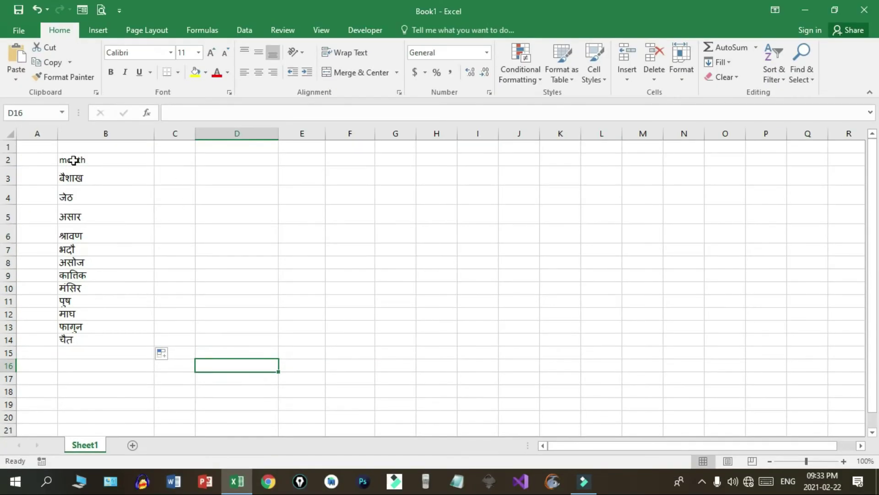
Clear the month heading and the filled month names from B2:B14.
{"action": "left_click_drag", "start_coordinate": [73, 159], "coordinate": [75, 159]}
{"action": "key", "text": "shift+Down"}
{"action": "key", "text": "shift+Down"}
{"action": "key", "text": "shift+Down"}
{"action": "key", "text": "shift+Down"}
{"action": "key", "text": "shift+Down"}
{"action": "key", "text": "shift+Down"}
{"action": "key", "text": "shift+Down"}
{"action": "key", "text": "shift+Down"}
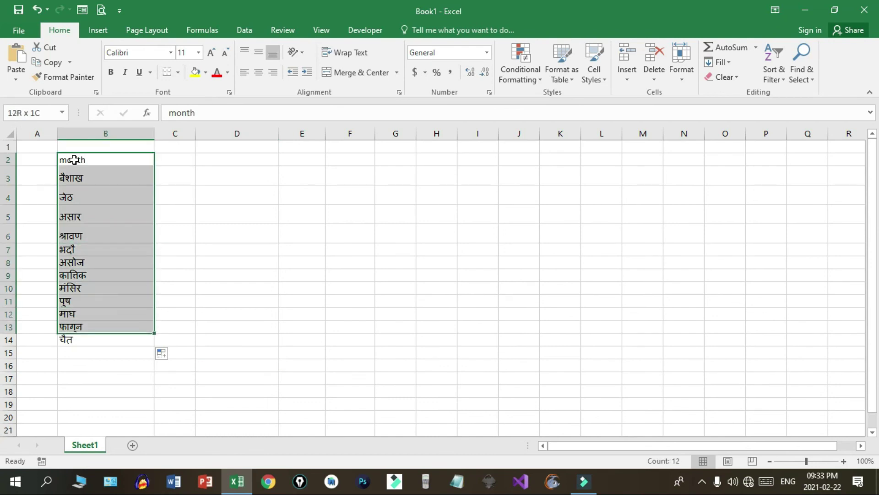
{"action": "key", "text": "Delete"}
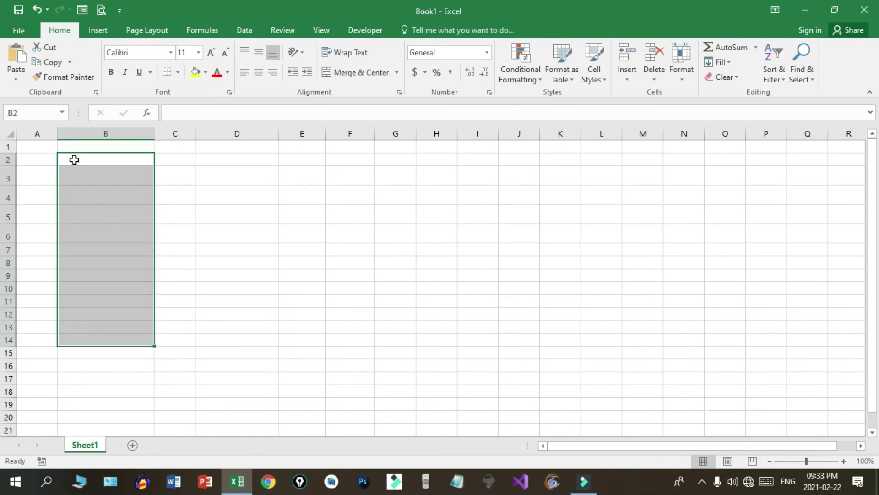
{"action": "left_click", "coordinate": [298, 228]}
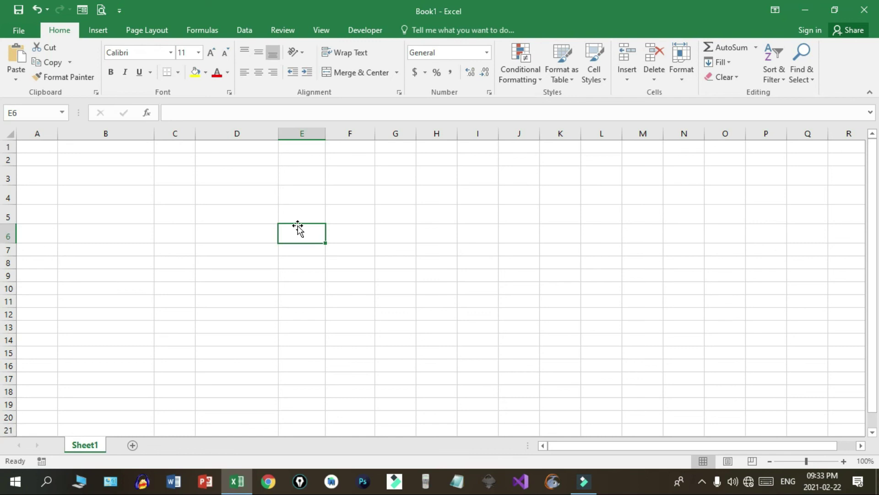
{"action": "left_click", "coordinate": [223, 179]}
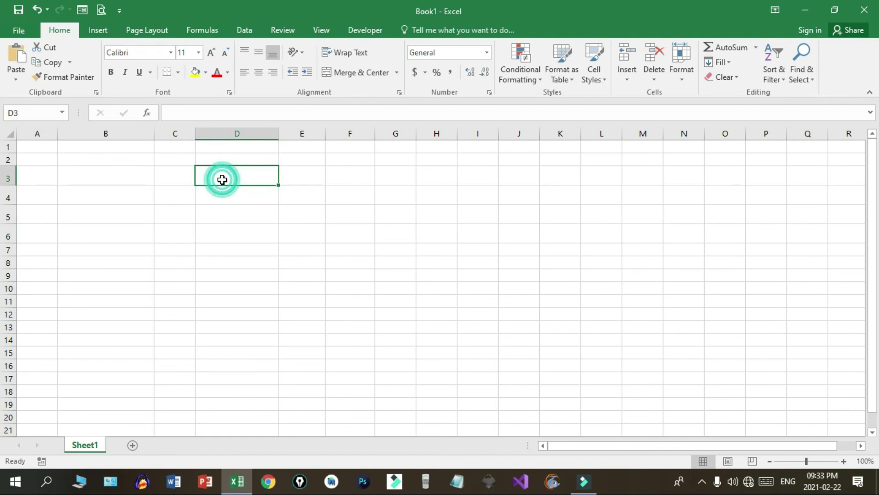
{"action": "left_click", "coordinate": [221, 209]}
{"action": "left_click", "coordinate": [218, 264]}
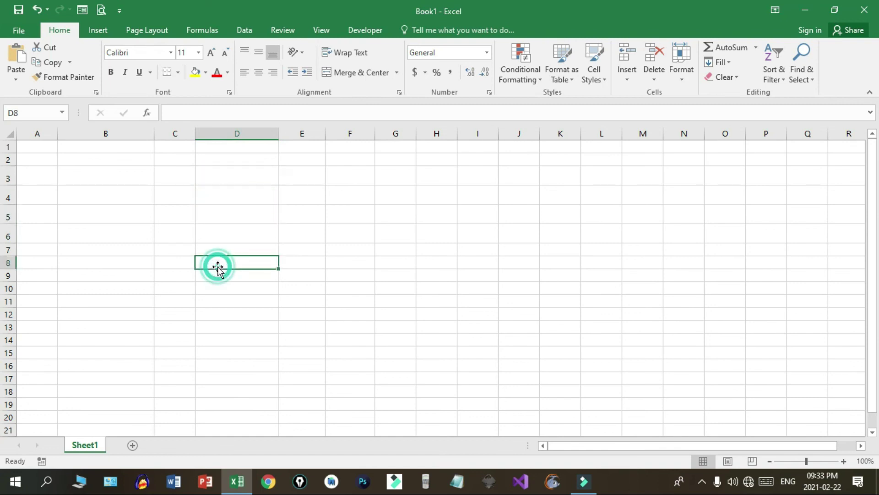
{"action": "left_click", "coordinate": [169, 294]}
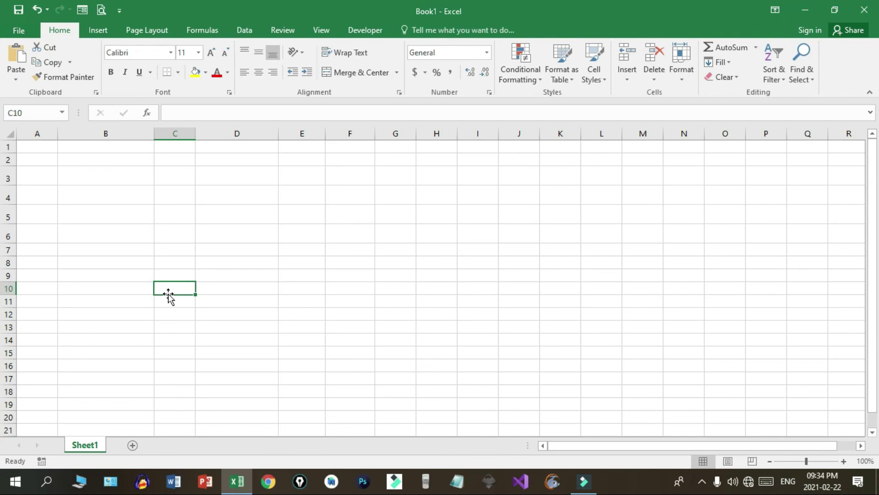
{"action": "left_click", "coordinate": [513, 326]}
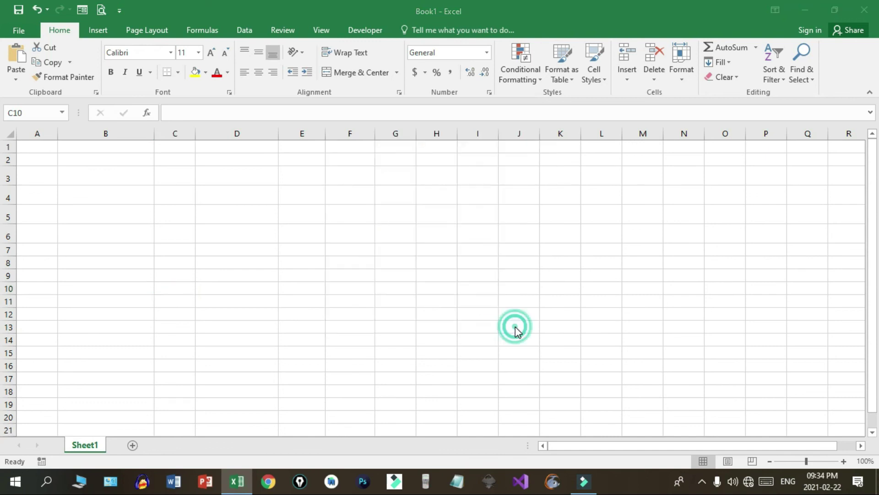
{"action": "left_click", "coordinate": [348, 201]}
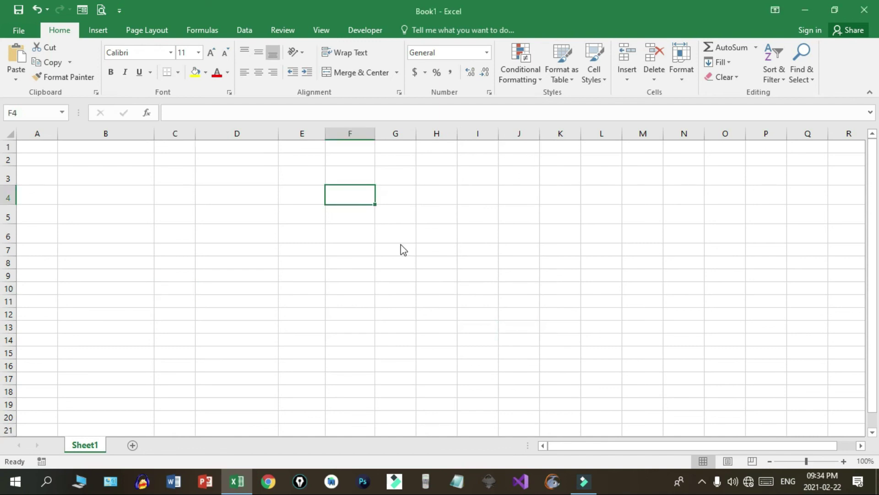